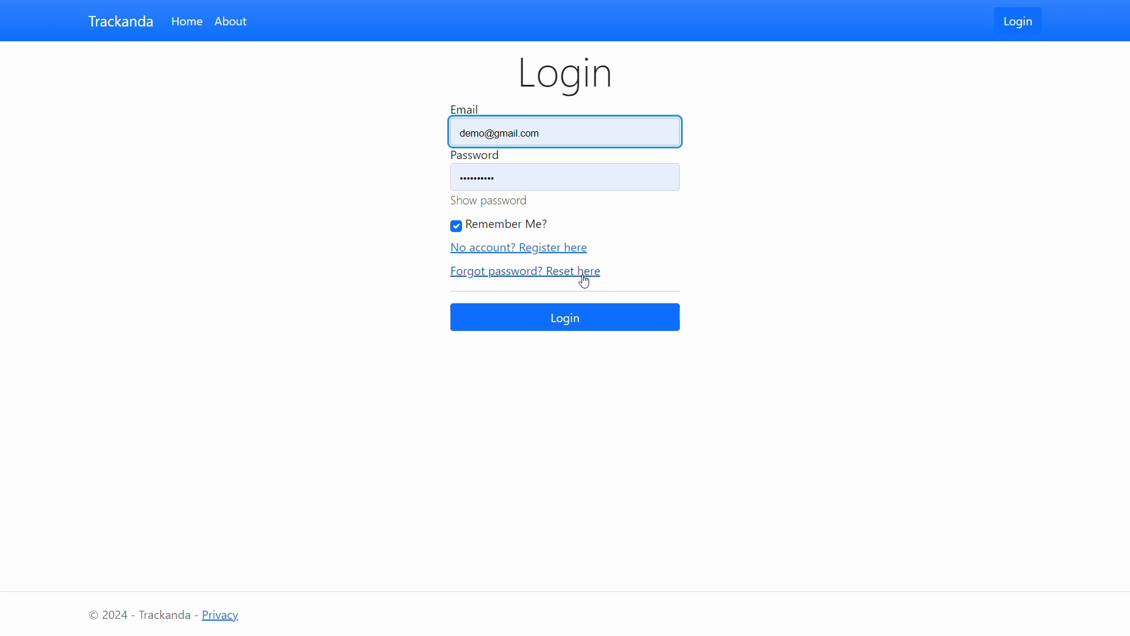
# Step: Log in with the prefilled credentials and create a group named Blues Hounds
pyautogui.click(587, 325)
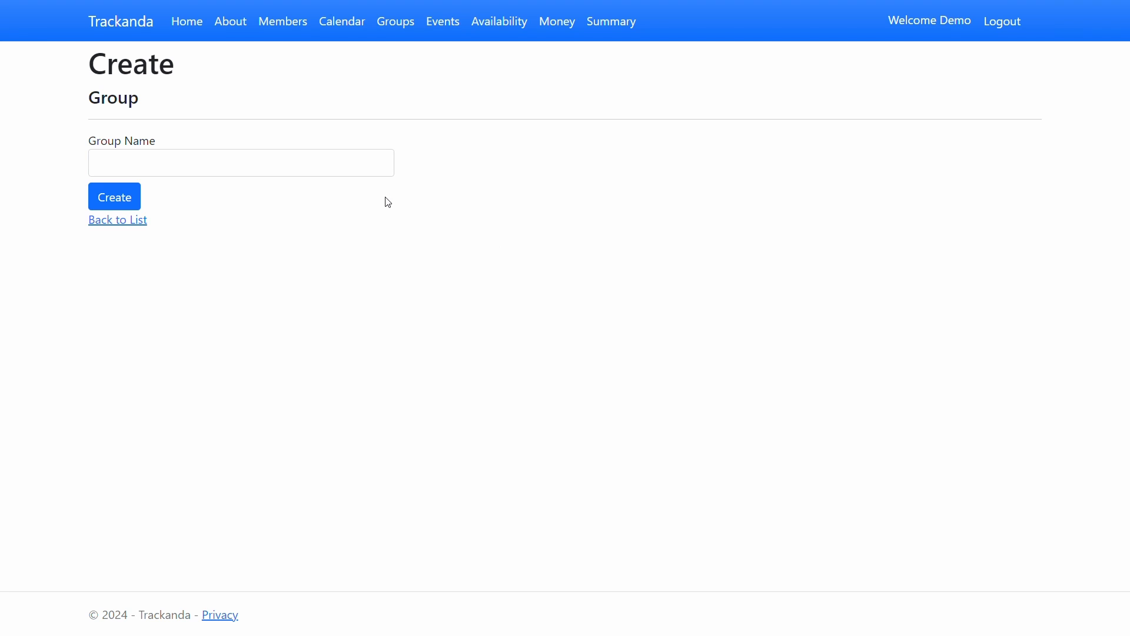
pyautogui.click(130, 172)
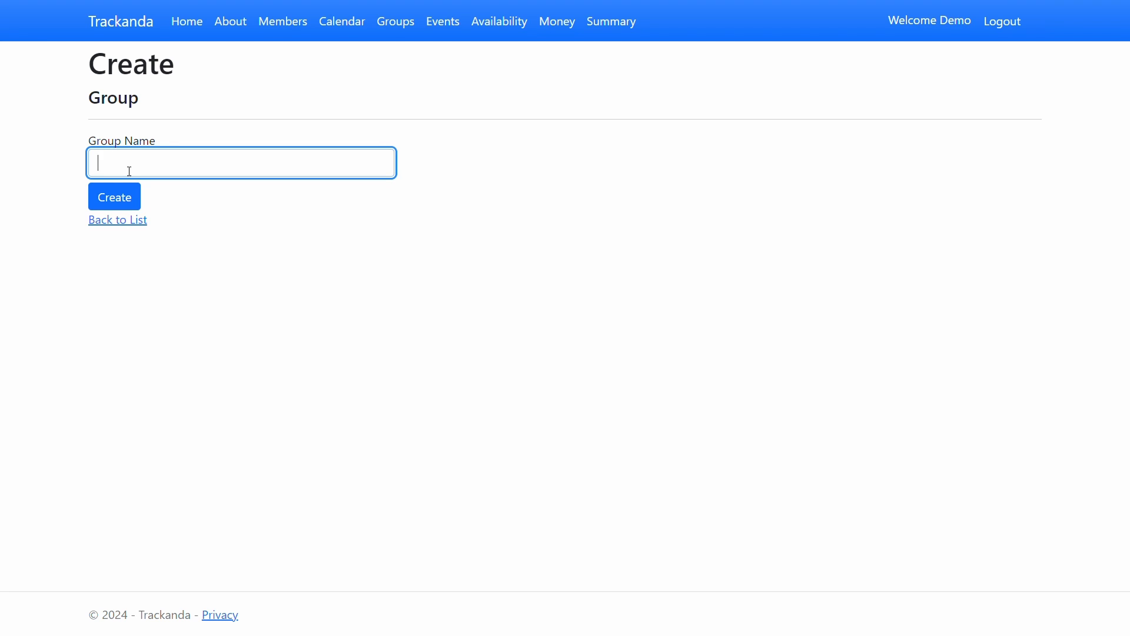
pyautogui.write('Blues Hounds')
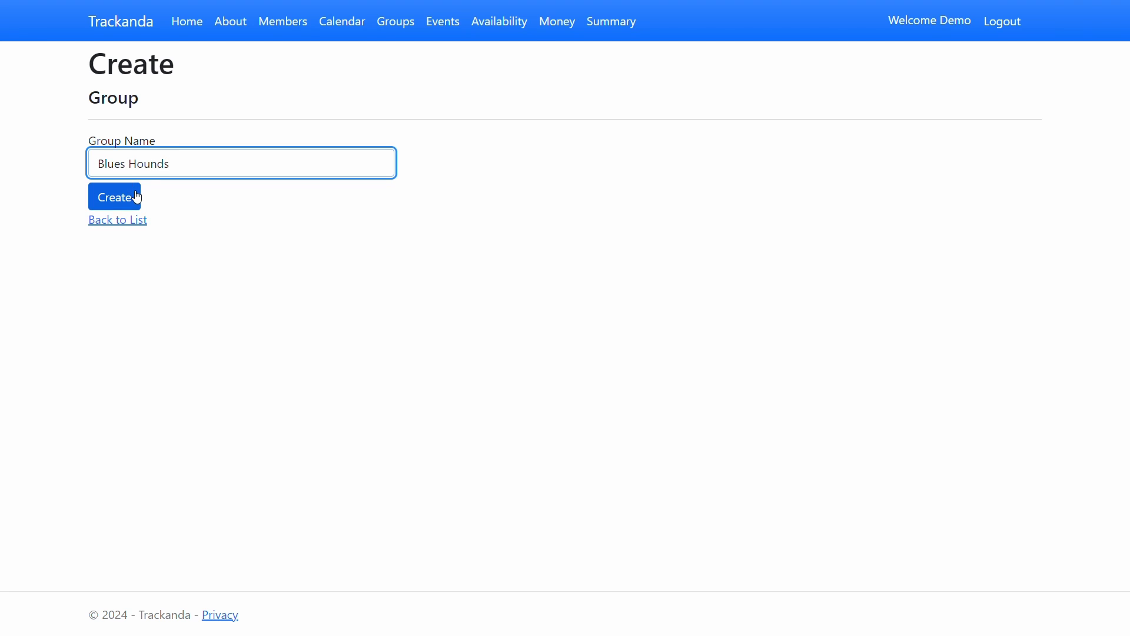
pyautogui.click(135, 198)
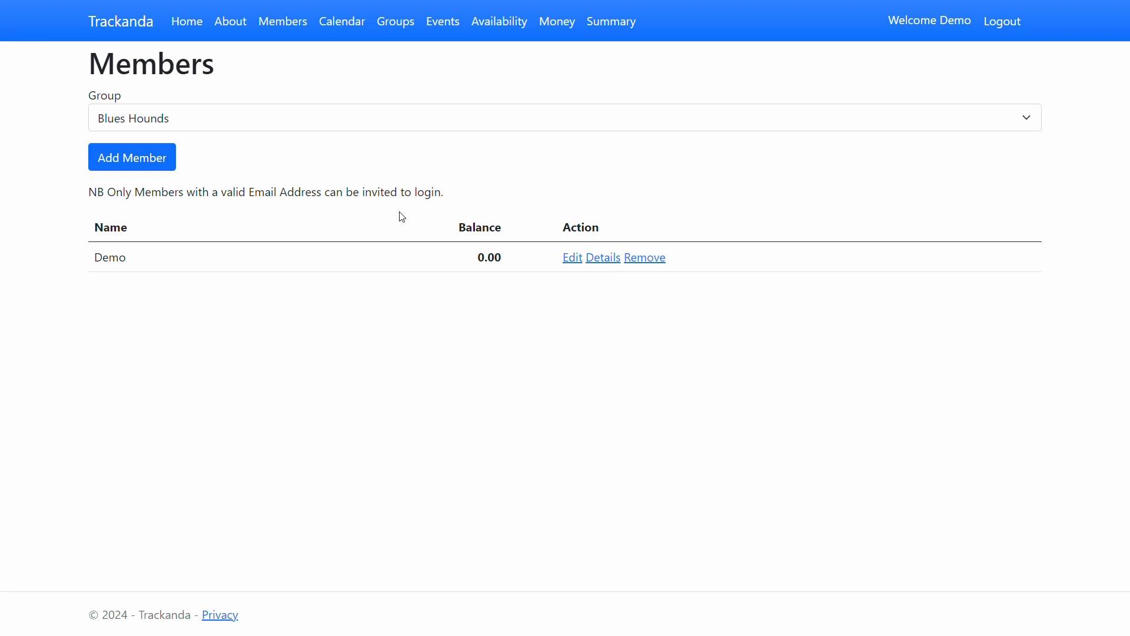
# Step: Add a first new member to the Blues Hounds group, entering the member's name and email
pyautogui.click(125, 160)
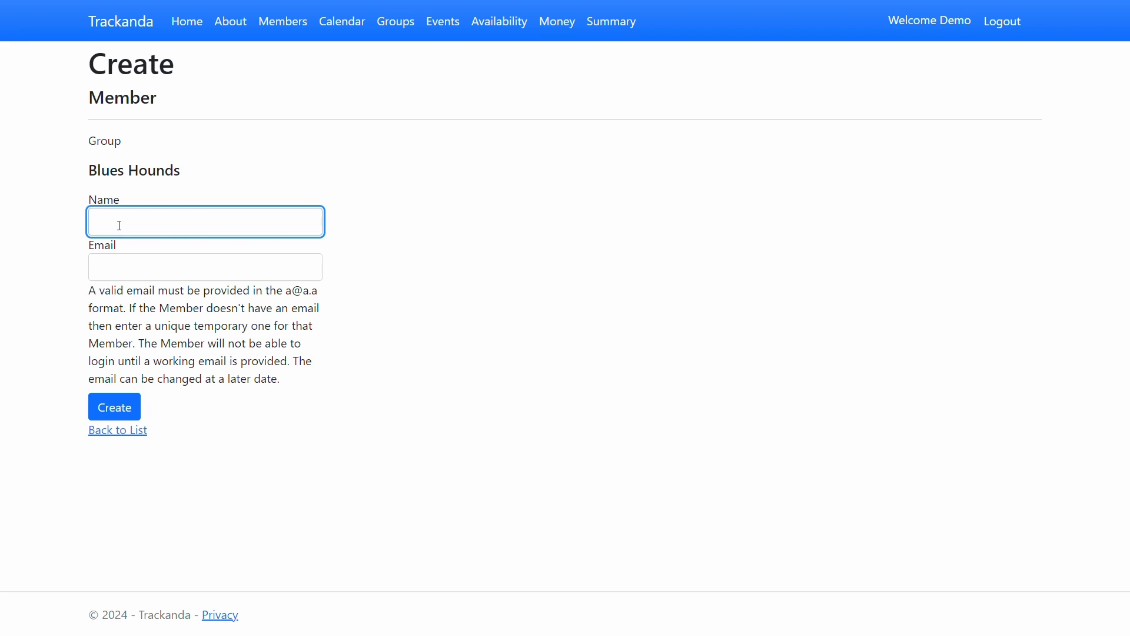
pyautogui.write('Tom')
pyautogui.press('Tab')
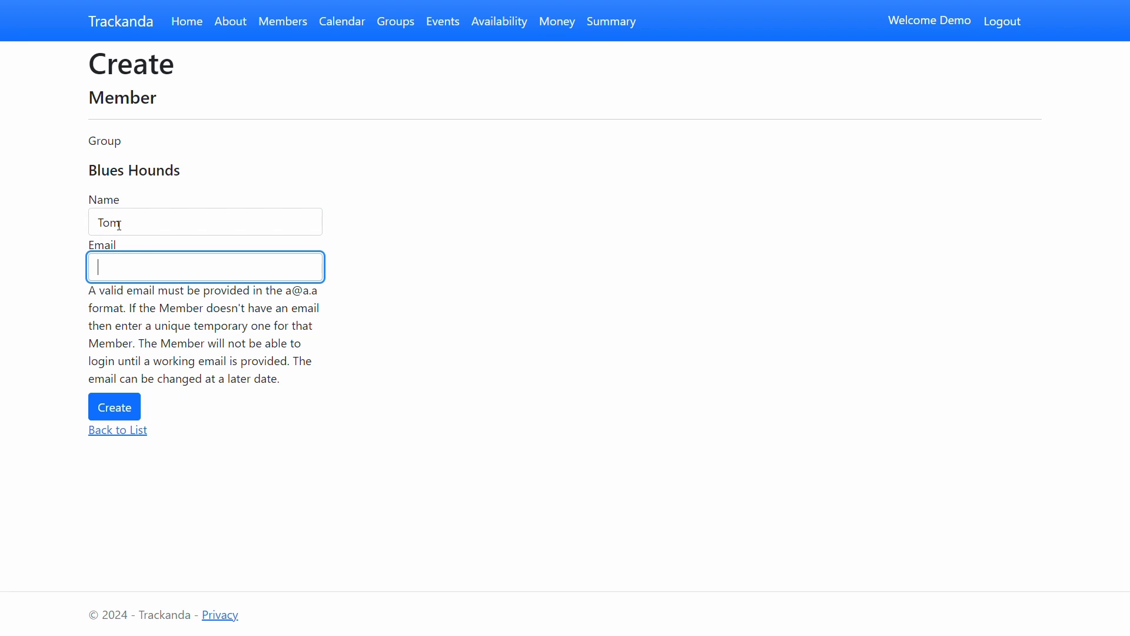
pyautogui.write('Tom@g.c')
pyautogui.click(124, 408)
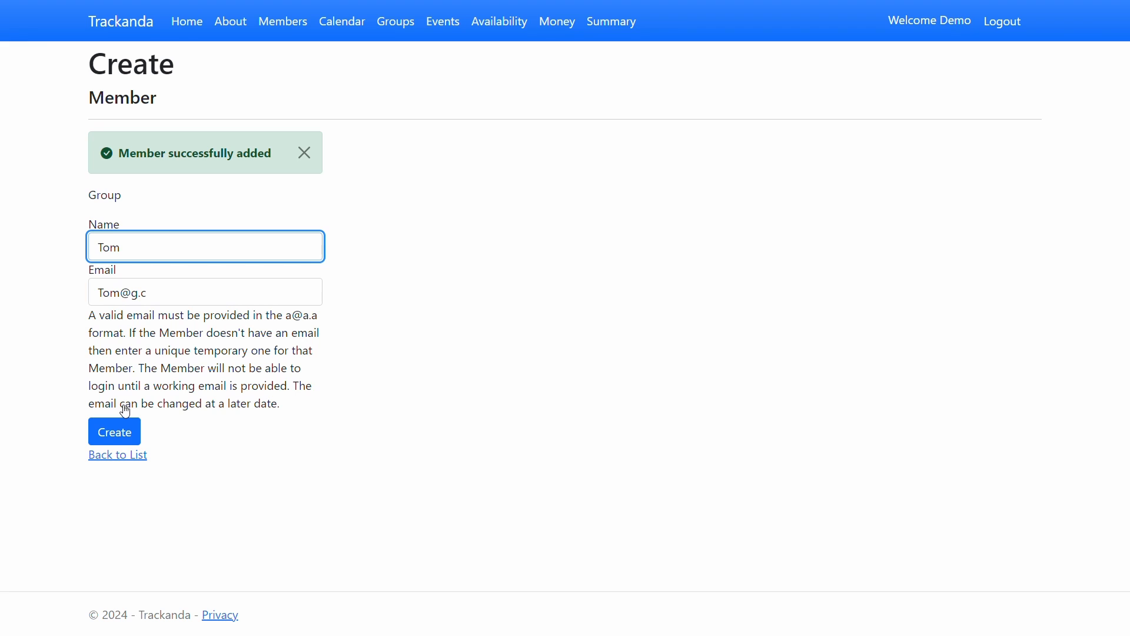
# Step: Add a second member by replacing the name and email with the second member's details
pyautogui.moveTo(125, 247); pyautogui.dragTo(45, 238)
pyautogui.write('Dick')
pyautogui.moveTo(121, 294); pyautogui.dragTo(52, 297)
pyautogui.write('Dick')
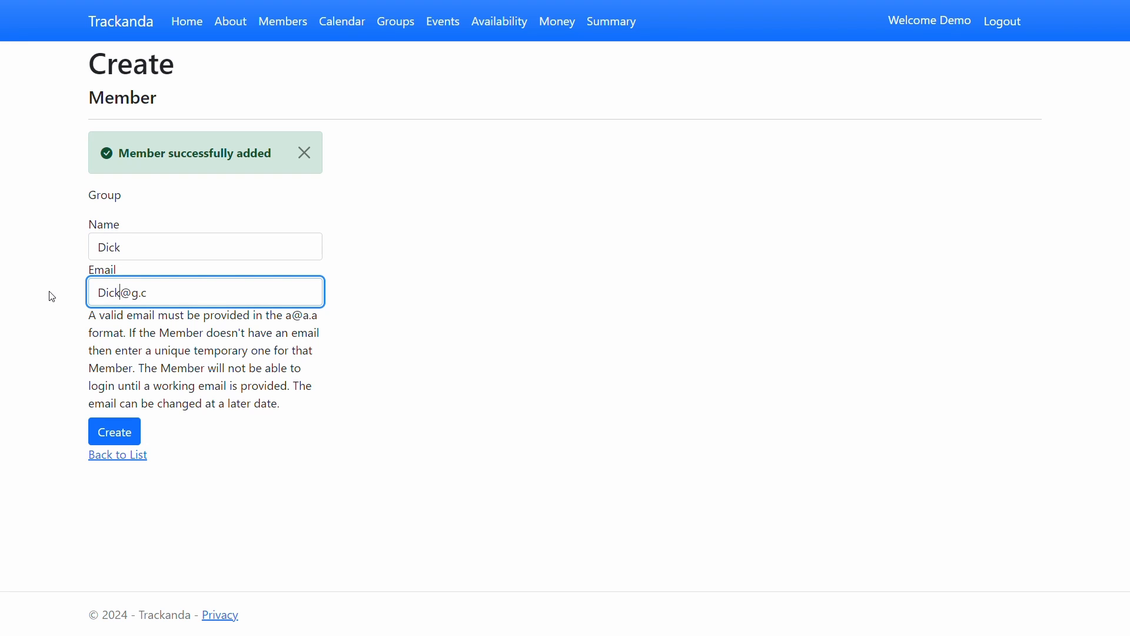
pyautogui.hotkey('shift', 'Tab')
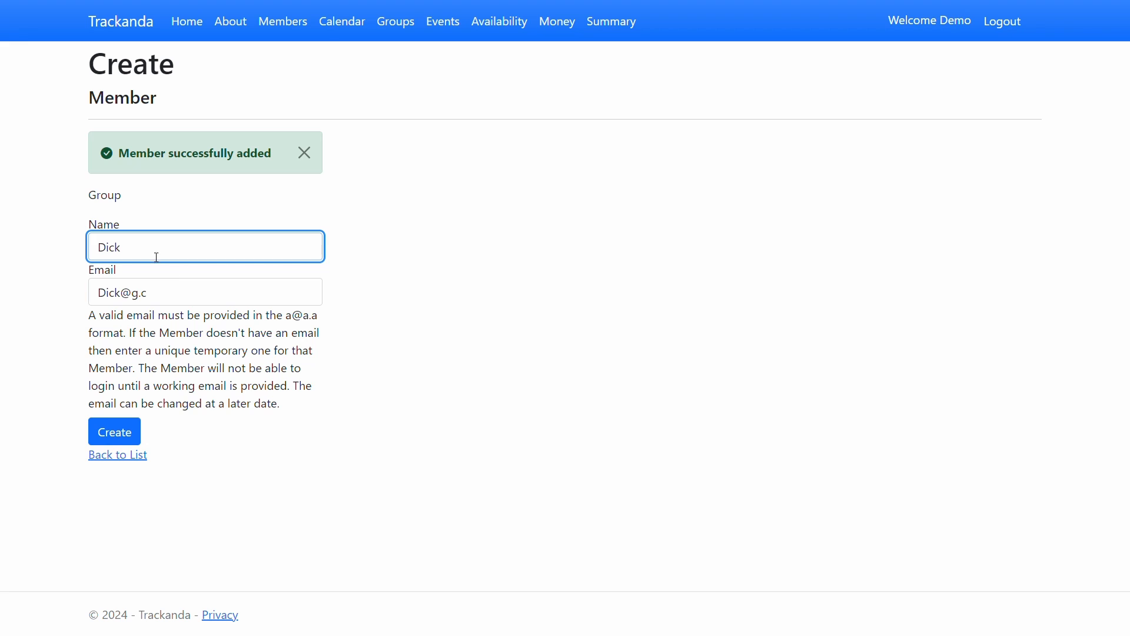
# Step: Add a third member with the third member's name and email, and return to the member list
pyautogui.hotkey('ctrl', 'a')
pyautogui.write('Harry')
pyautogui.doubleClick(125, 296)
pyautogui.write('Harr')
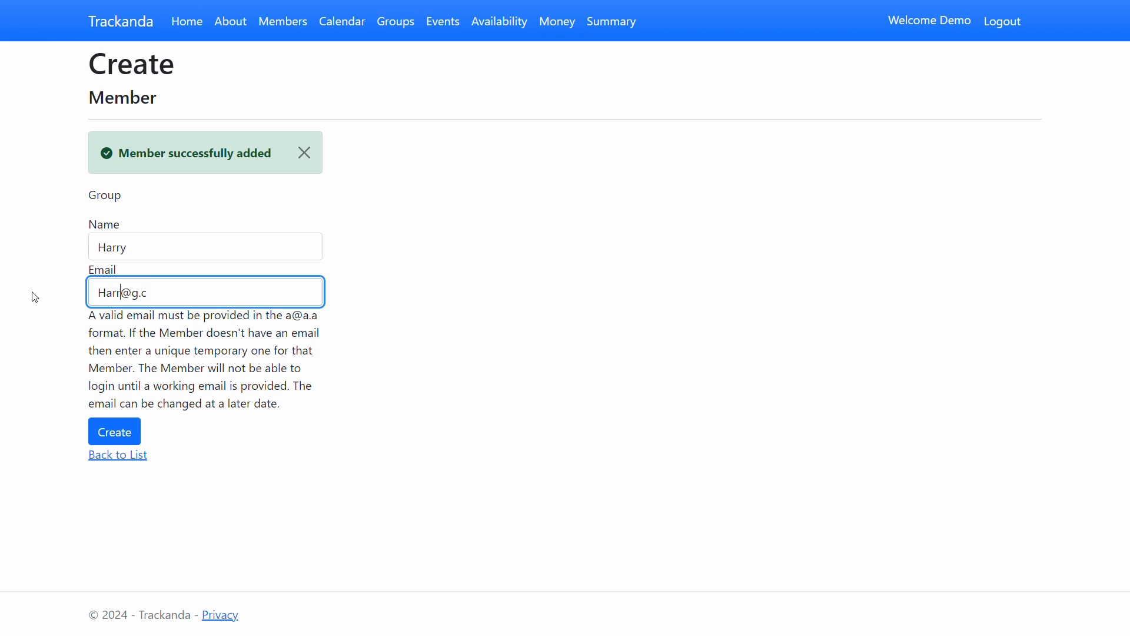
pyautogui.write('y')
pyautogui.click(112, 435)
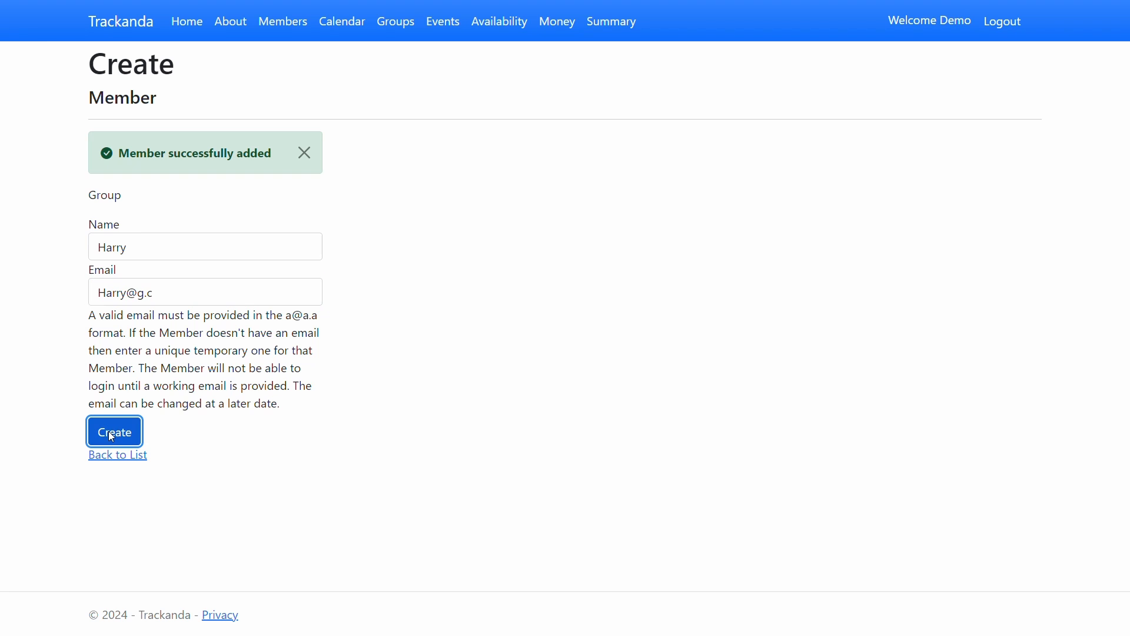
pyautogui.click(123, 460)
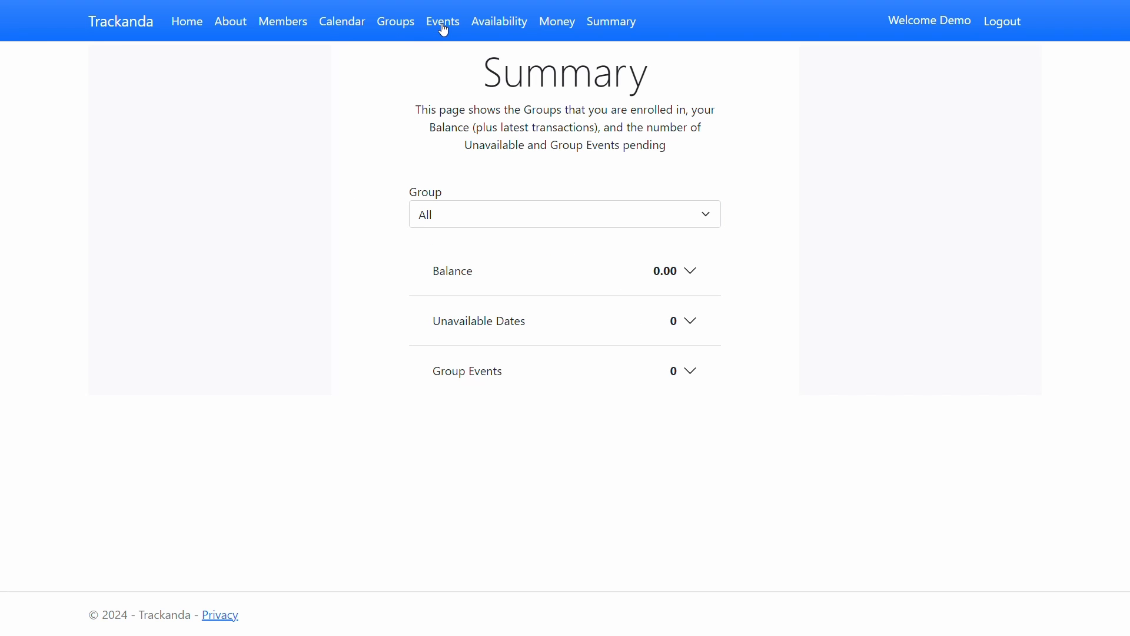
# Step: Start a new group event for Blues Hounds with the event type Rehearsal
pyautogui.click(444, 29)
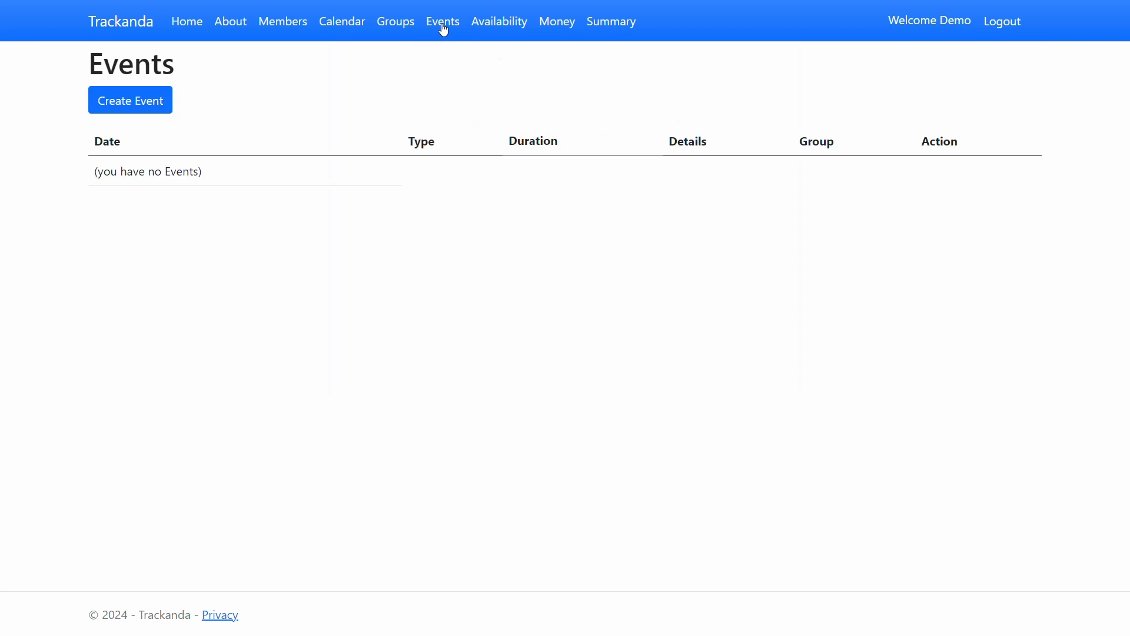
pyautogui.click(121, 110)
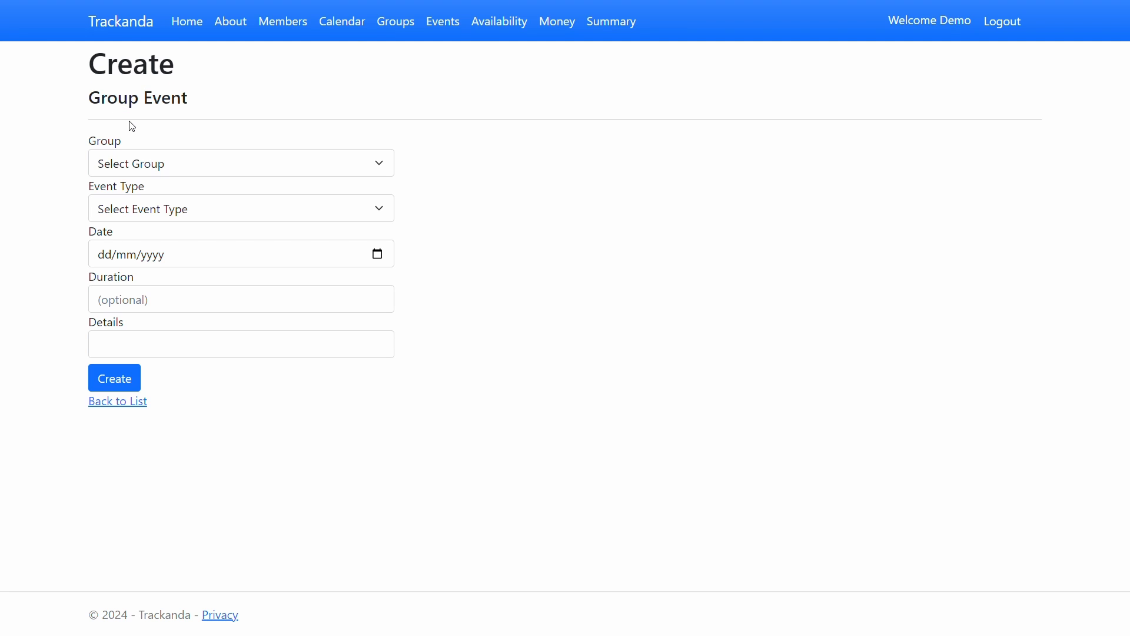
pyautogui.click(367, 171)
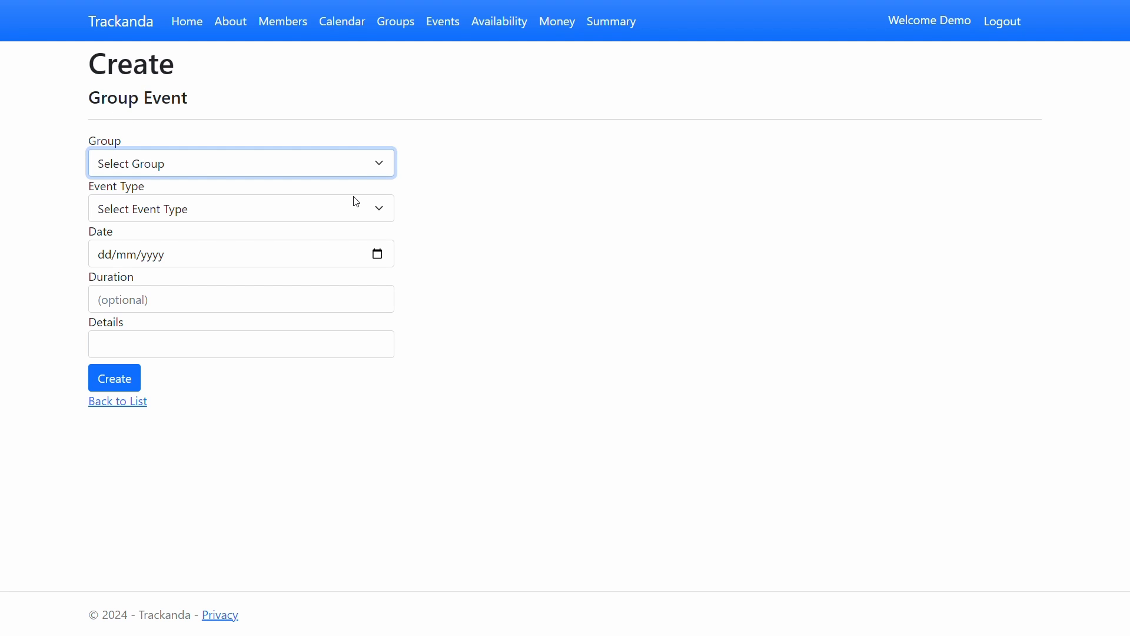
pyautogui.click(343, 192)
pyautogui.click(304, 213)
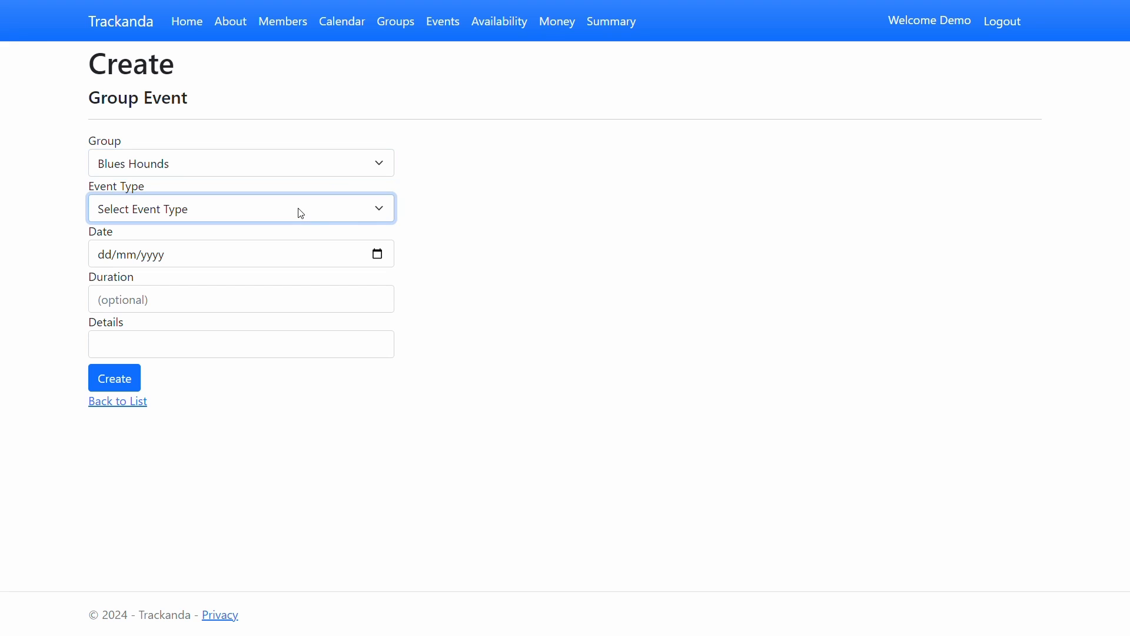
pyautogui.click(298, 310)
# Step: Set the rehearsal's date to 17/08/2024, enter "Dog and Duck 8pm" as its details and create the event
pyautogui.click(384, 259)
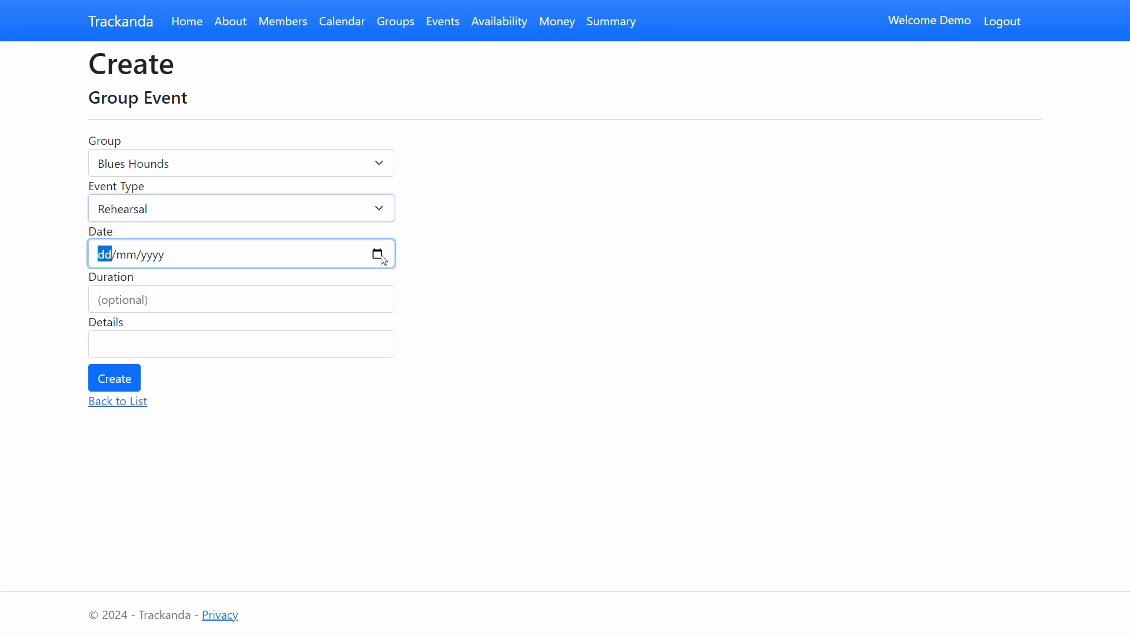
pyautogui.click(213, 380)
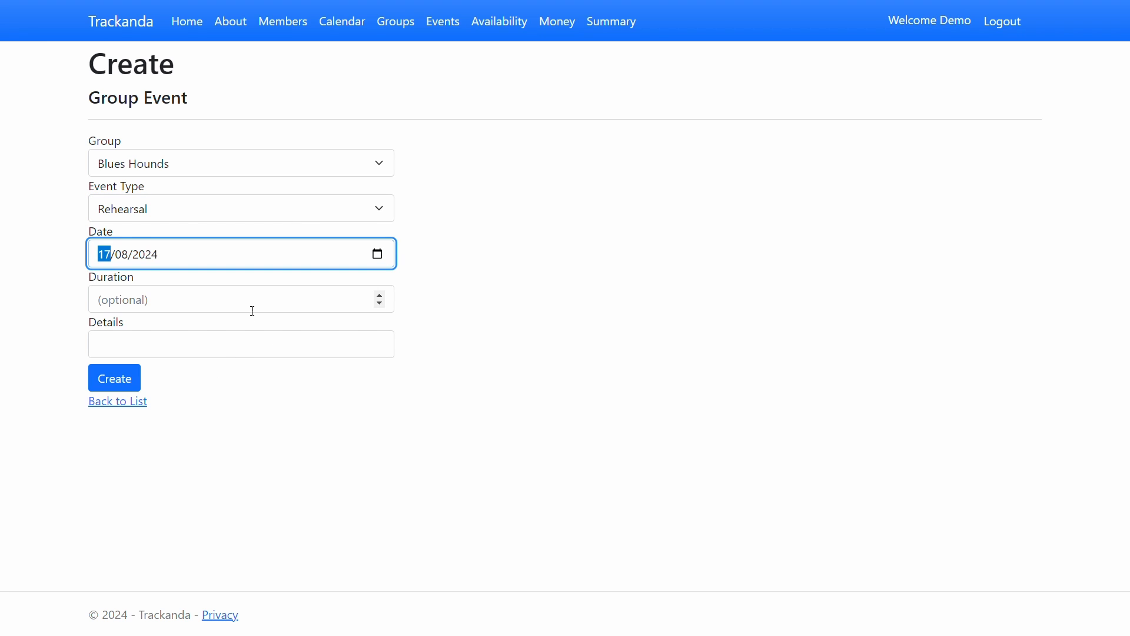
pyautogui.click(243, 351)
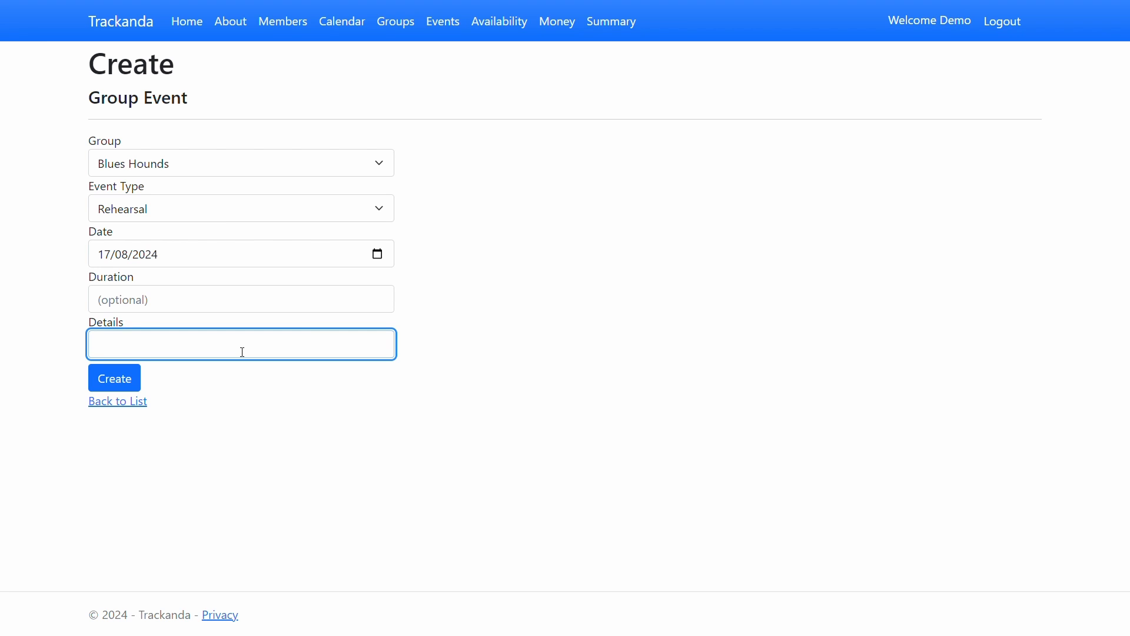
pyautogui.write('Dog and Duck 8pm')
pyautogui.press('Return')
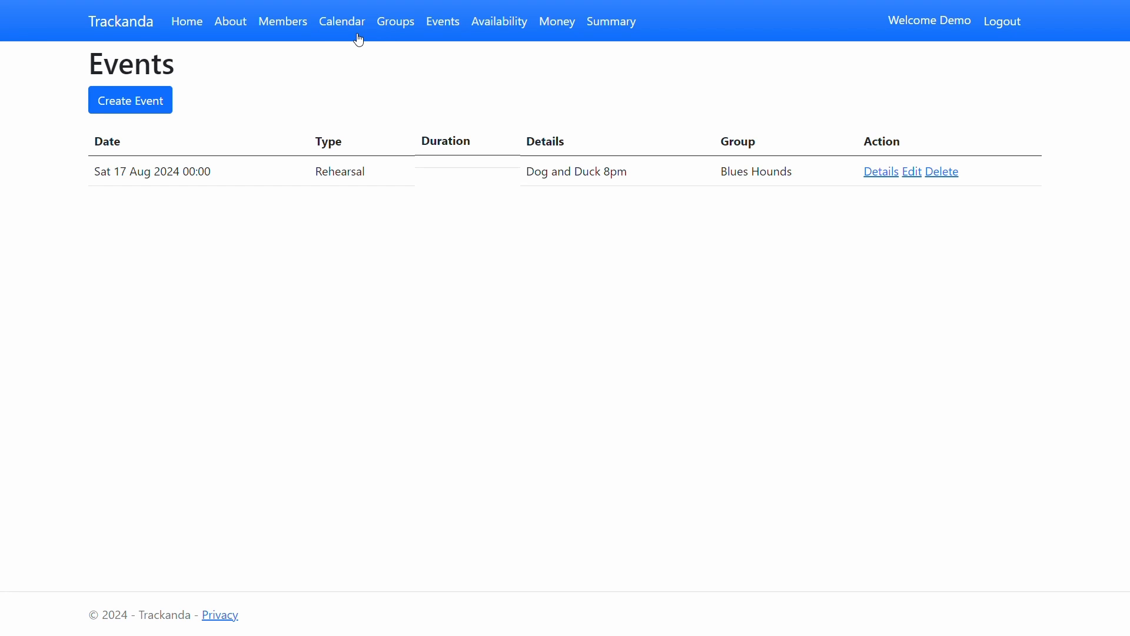
# Step: View the August 2024 calendar and the day details for Saturday 17 August
pyautogui.click(344, 21)
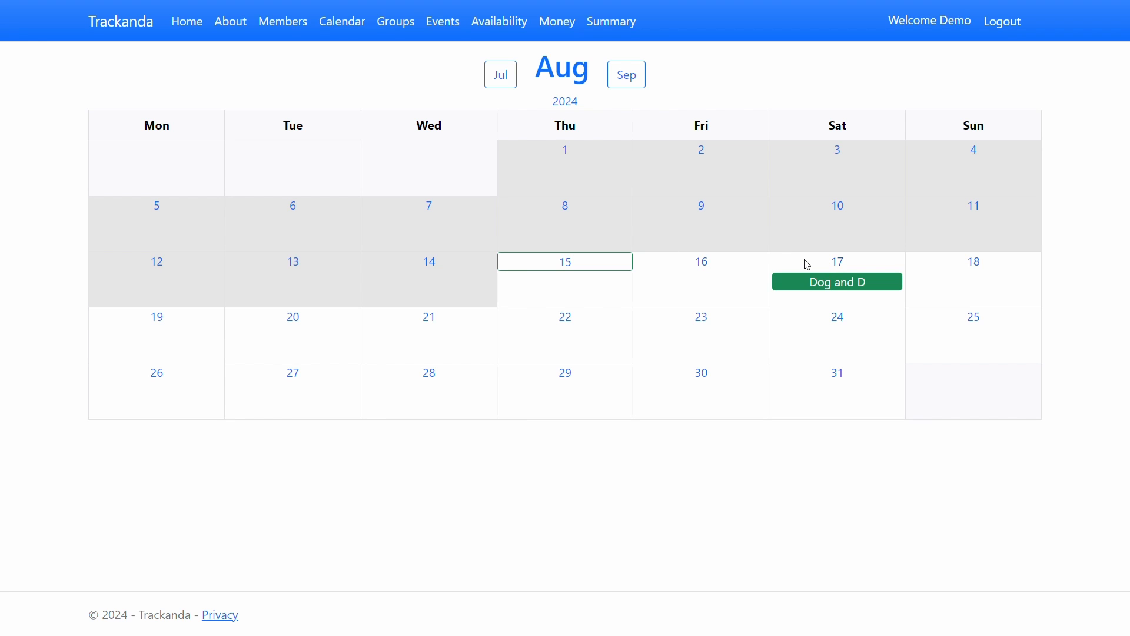
pyautogui.click(809, 265)
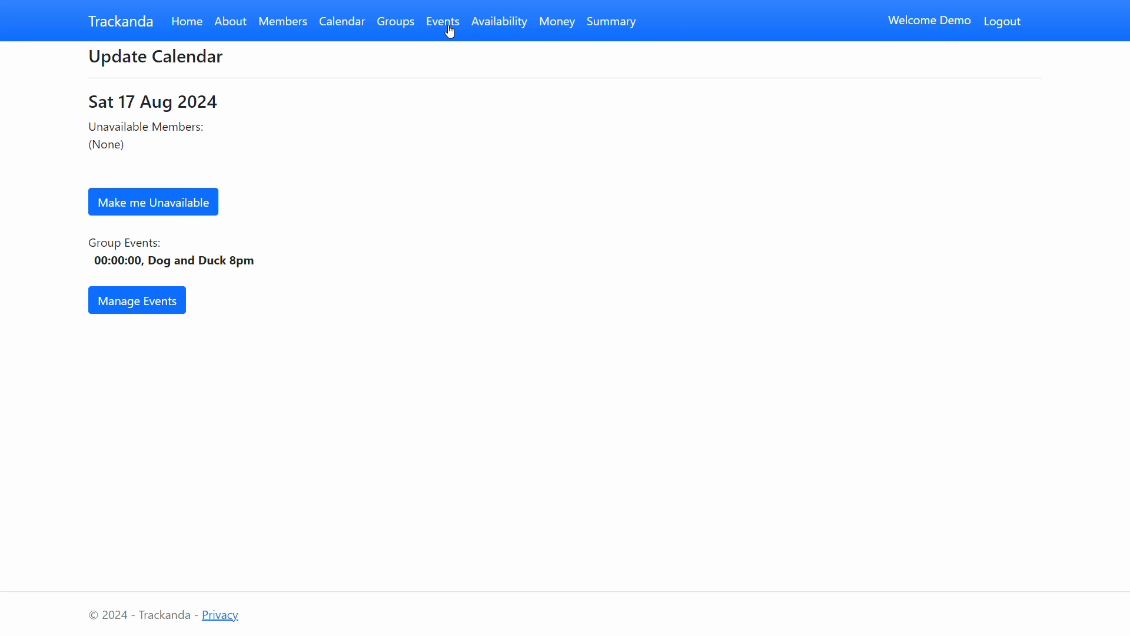
# Step: Filter the availability records by the third member added to the group
pyautogui.click(502, 23)
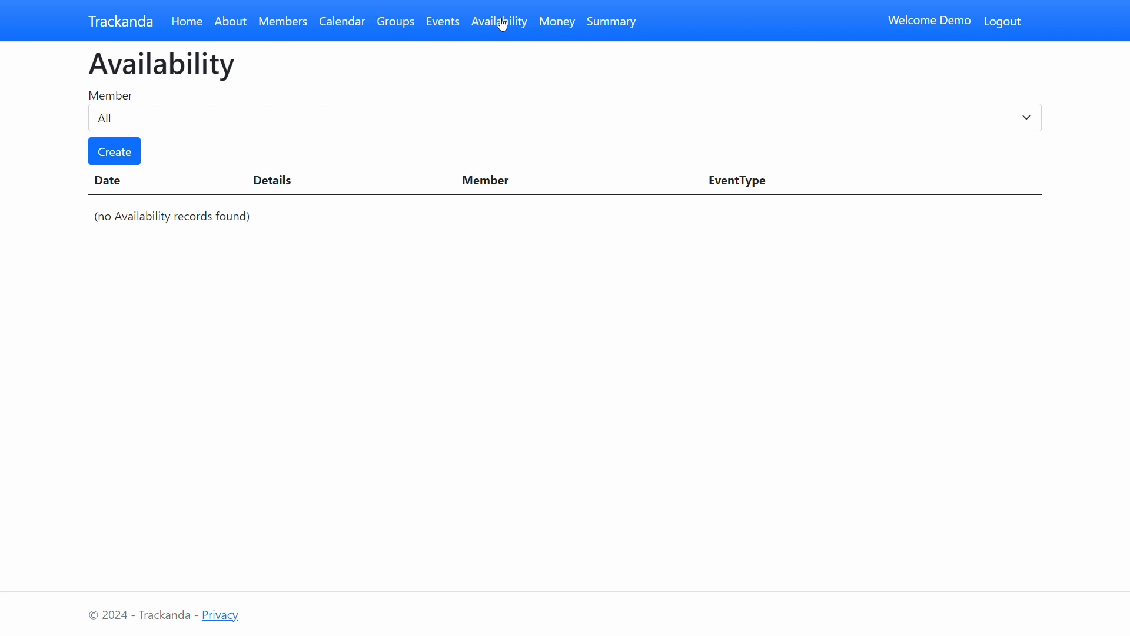
pyautogui.click(176, 125)
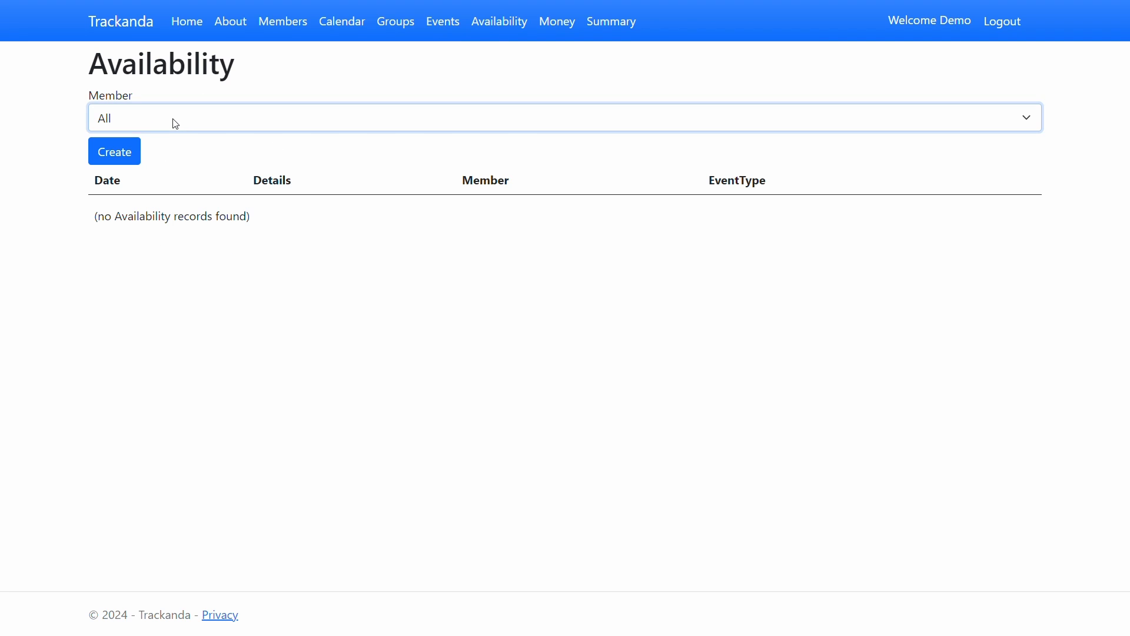
pyautogui.click(156, 196)
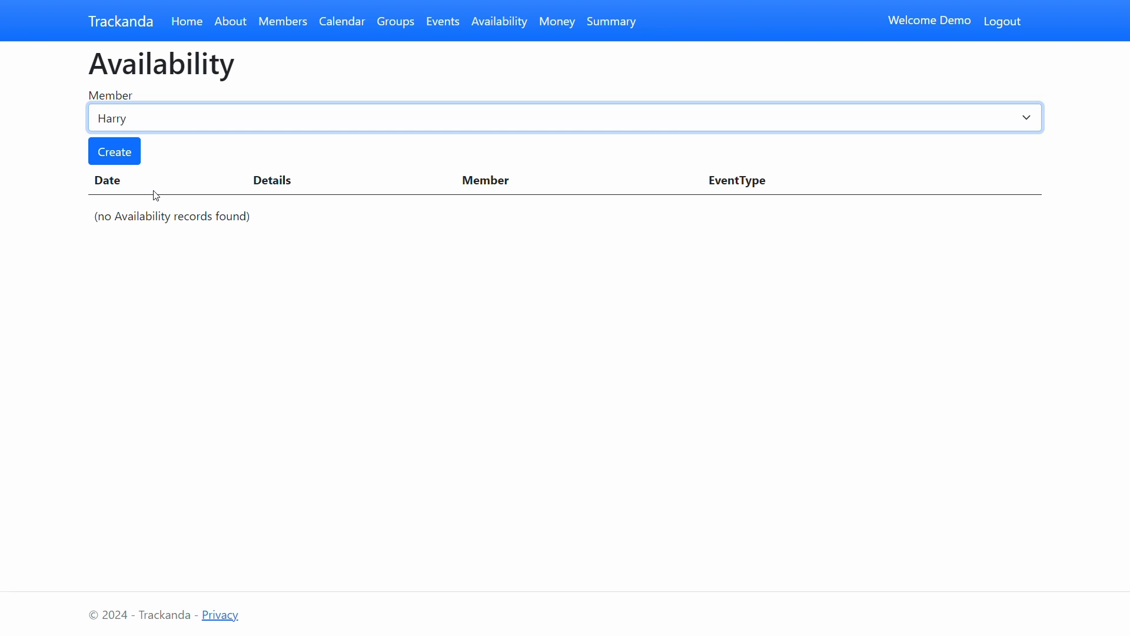
# Step: Create an unavailability record for the third member starting 18/08/2024 and lasting 7 days, without details
pyautogui.click(122, 156)
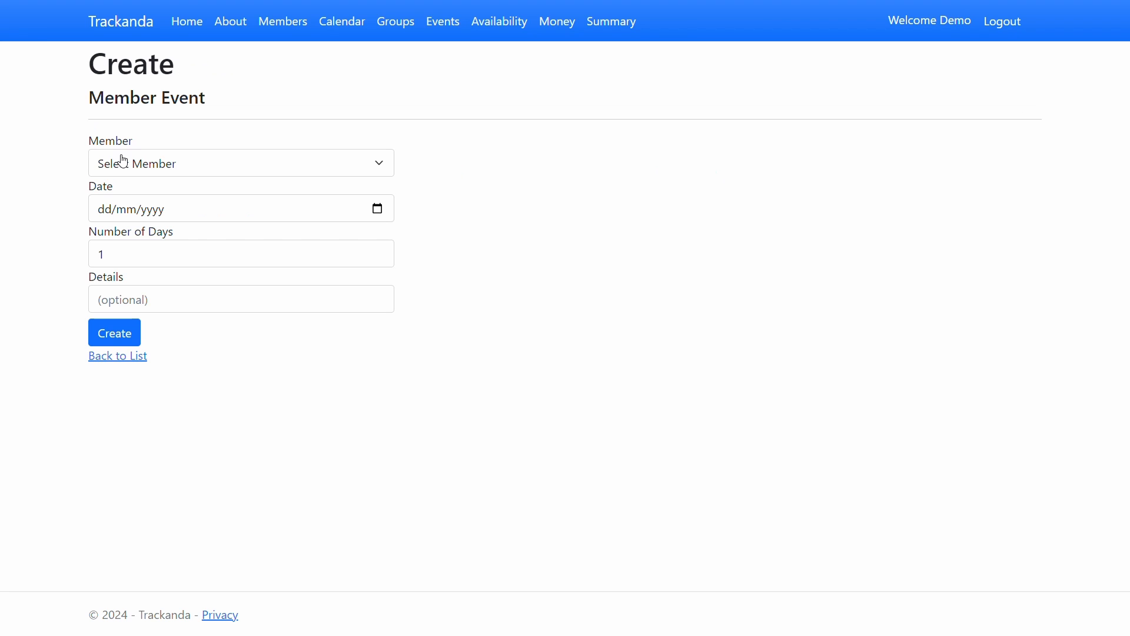
pyautogui.click(255, 164)
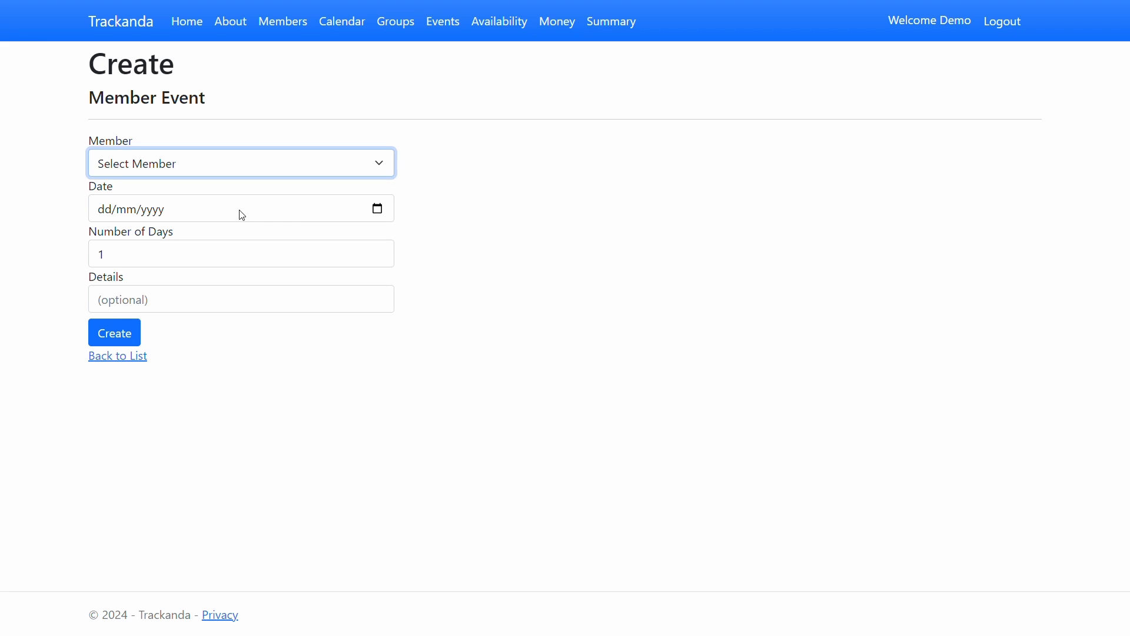
pyautogui.click(235, 220)
pyautogui.click(367, 214)
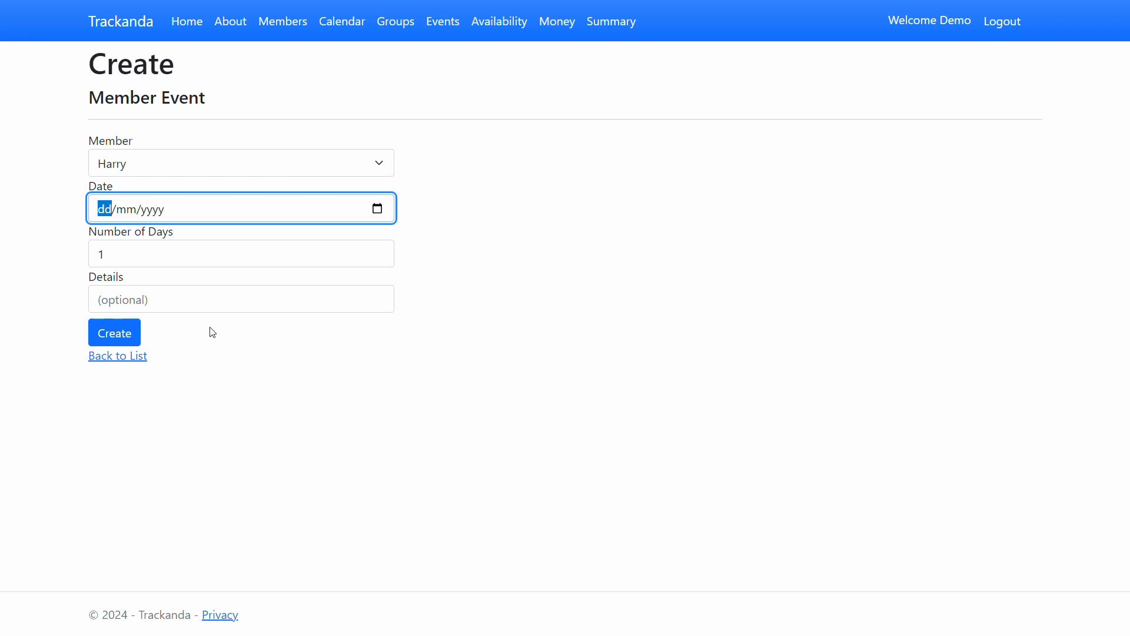
pyautogui.click(228, 326)
pyautogui.click(152, 265)
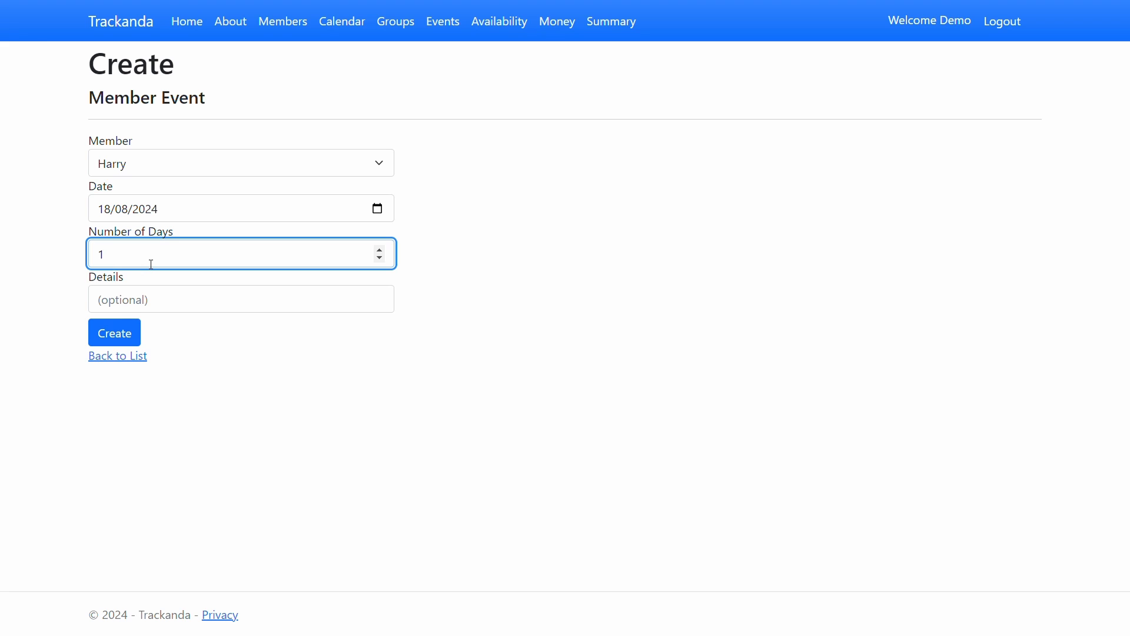
pyautogui.press('BackSpace')
pyautogui.write('7')
pyautogui.click(148, 301)
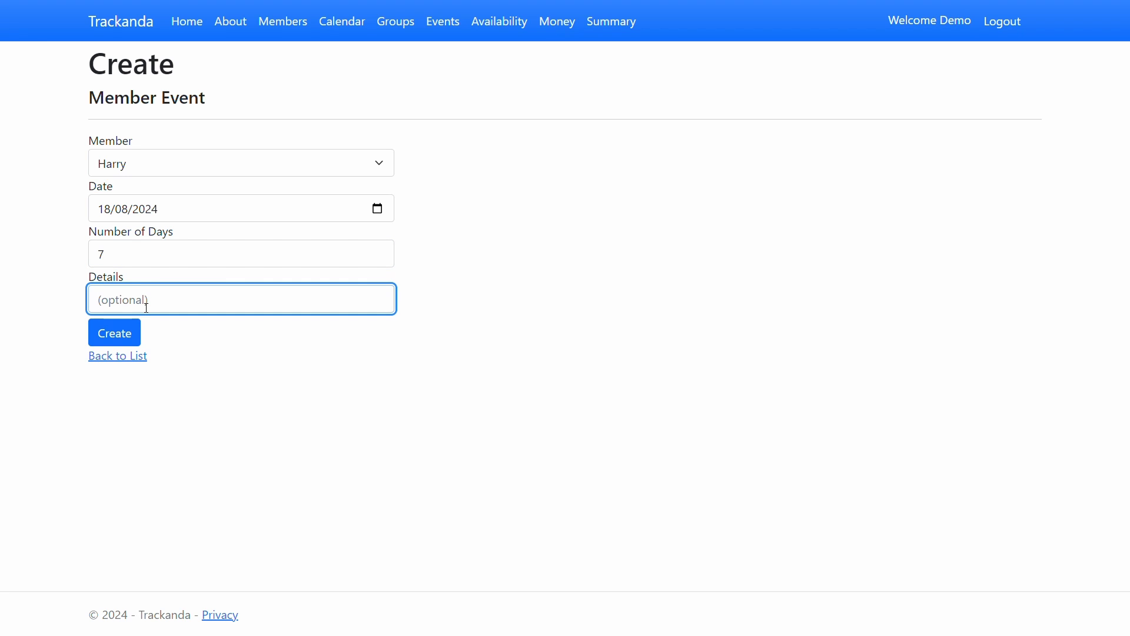
pyautogui.click(124, 336)
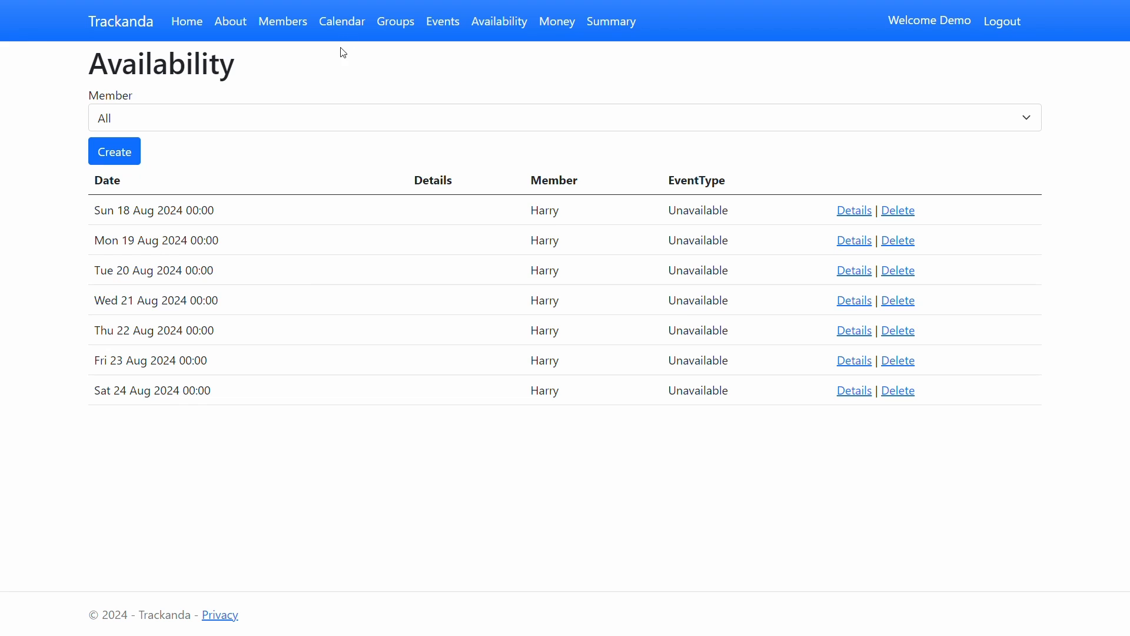
# Step: Check the calendar for August and September 2024, then return to August
pyautogui.click(340, 25)
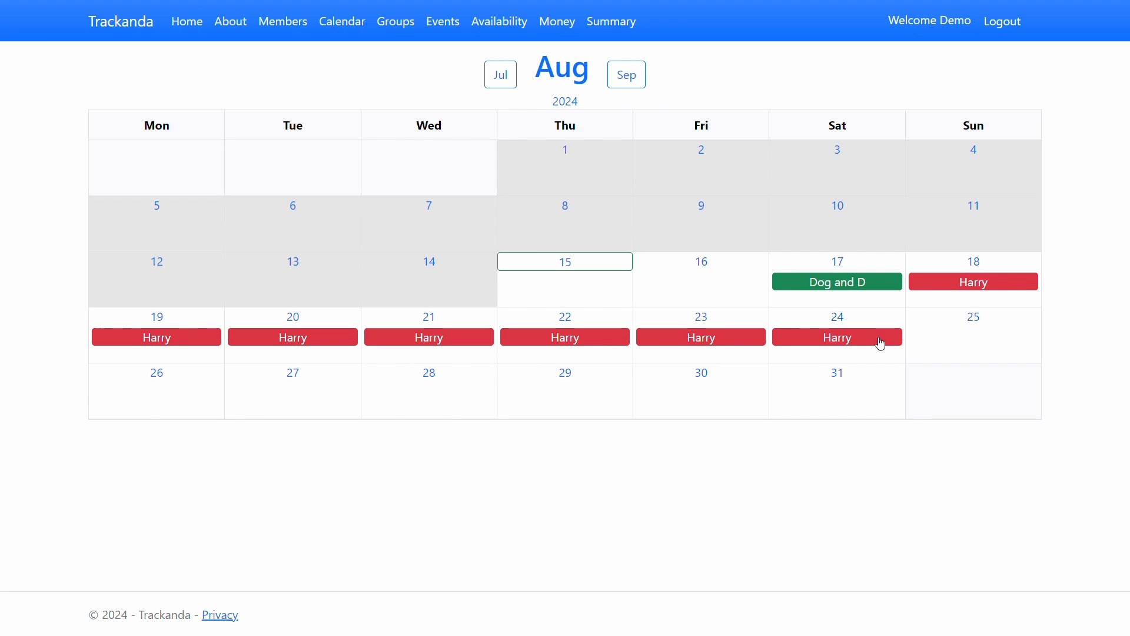
pyautogui.click(640, 77)
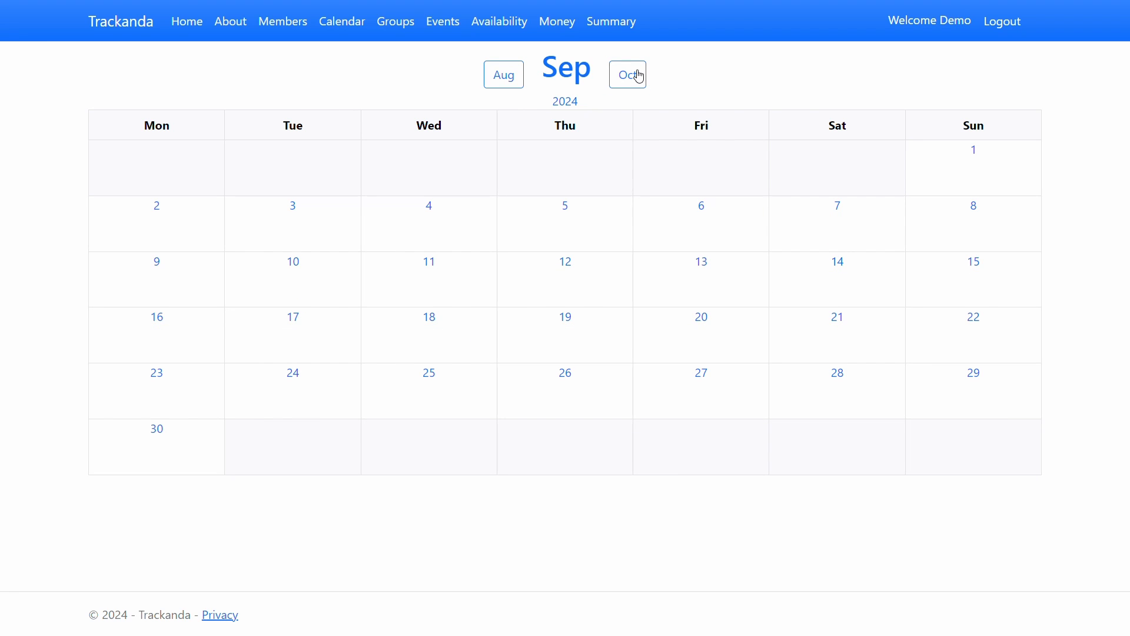
pyautogui.click(503, 80)
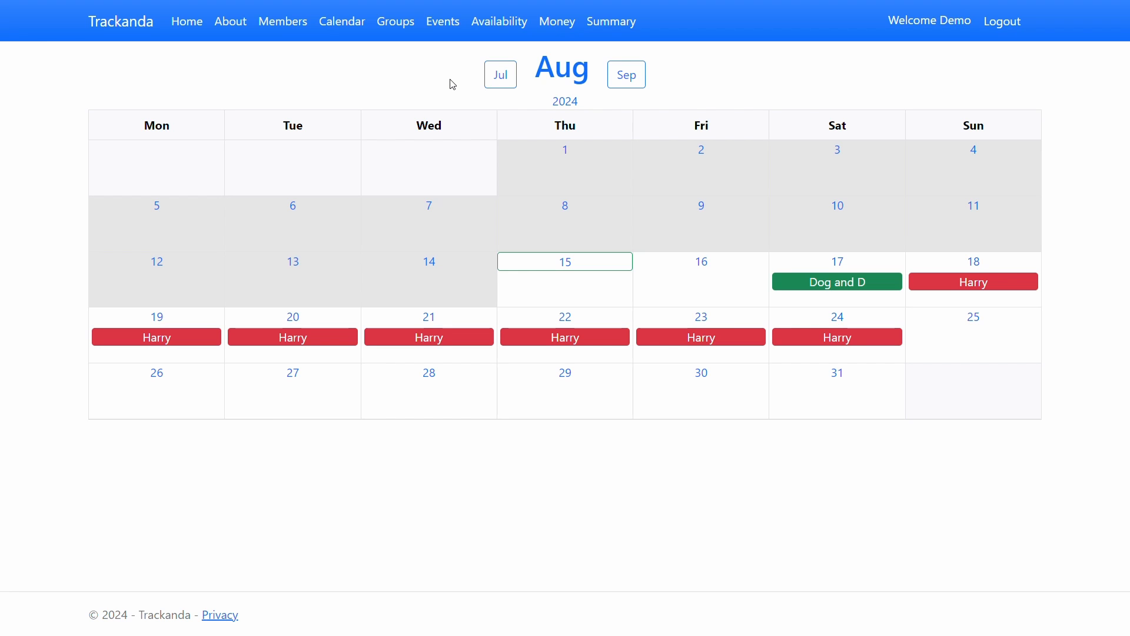
# Step: Prepare a new Blues Hounds transaction of type Charge with an amount of 5 for all members
pyautogui.click(564, 23)
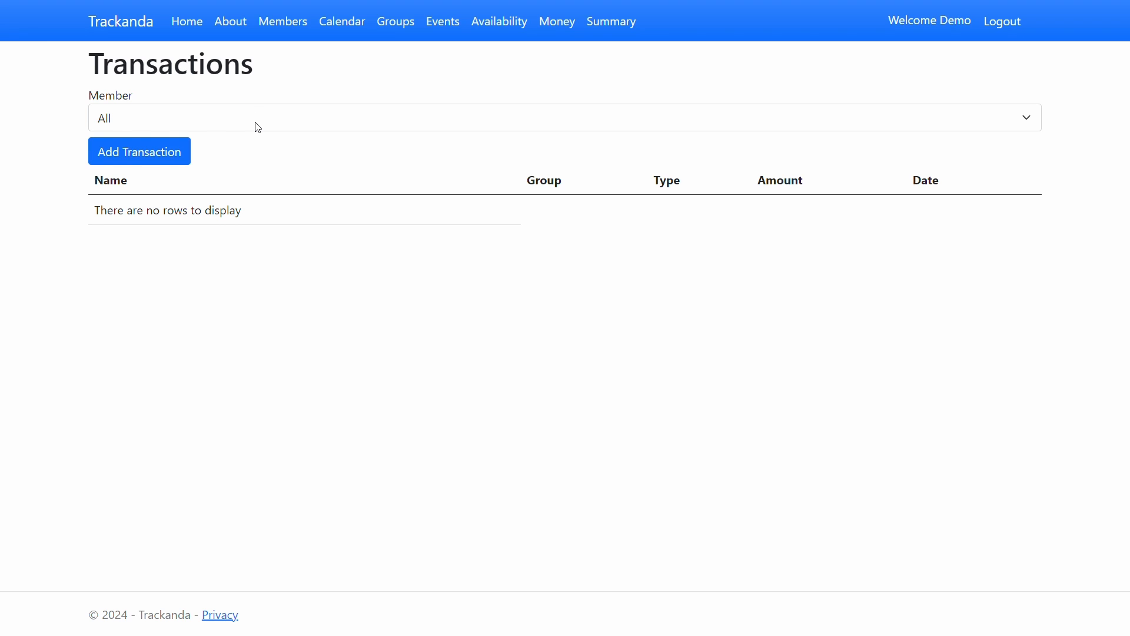
pyautogui.click(141, 155)
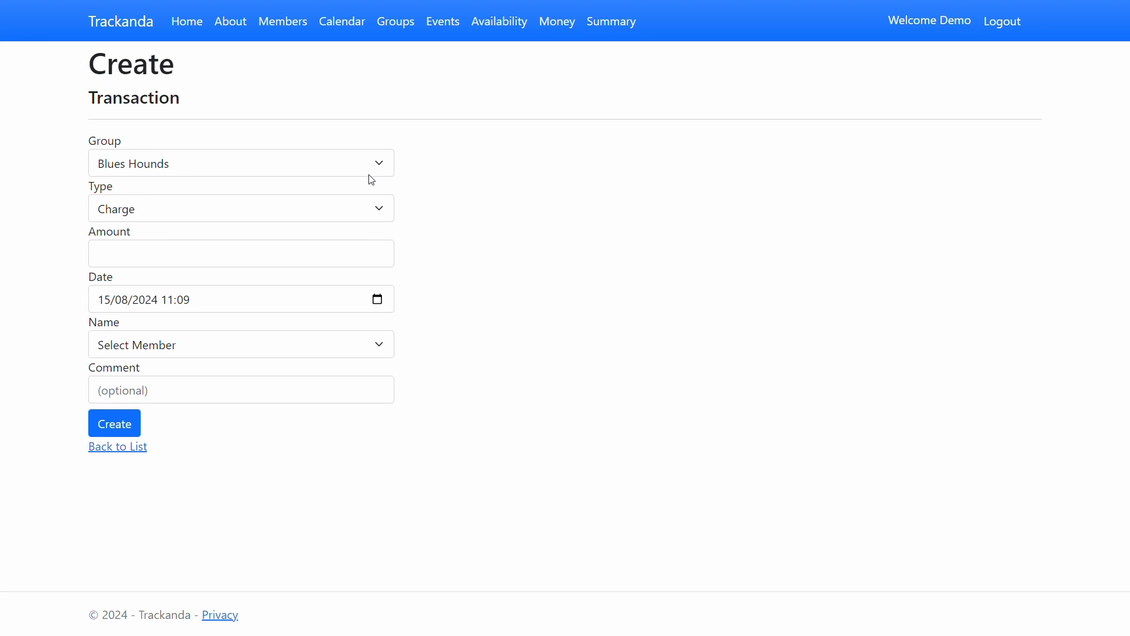
pyautogui.click(291, 258)
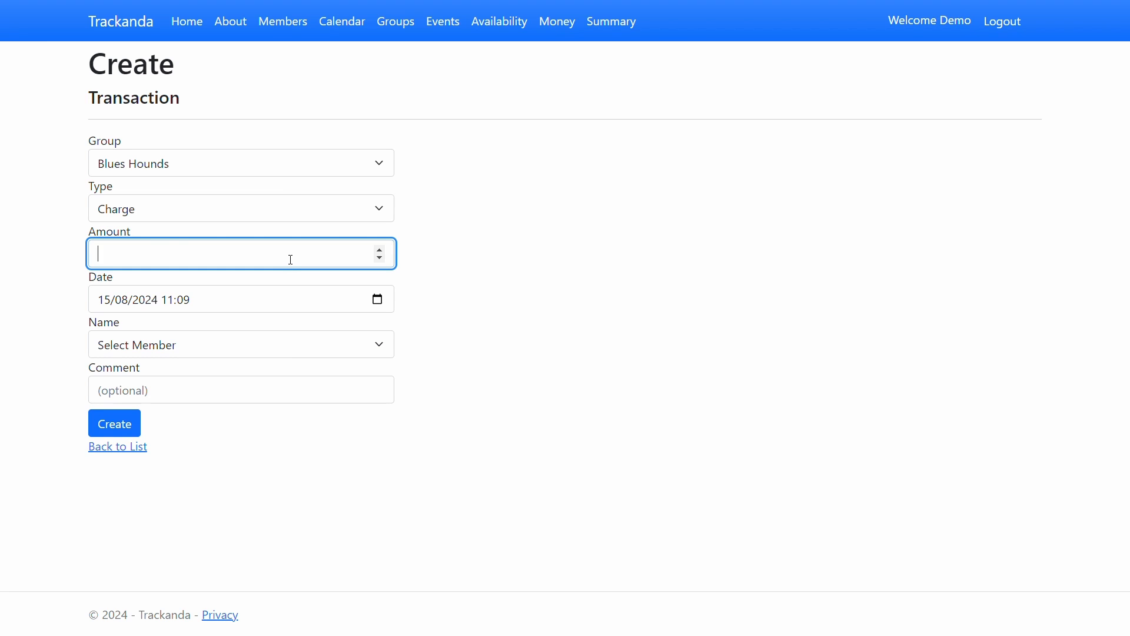
pyautogui.write('5')
pyautogui.click(241, 356)
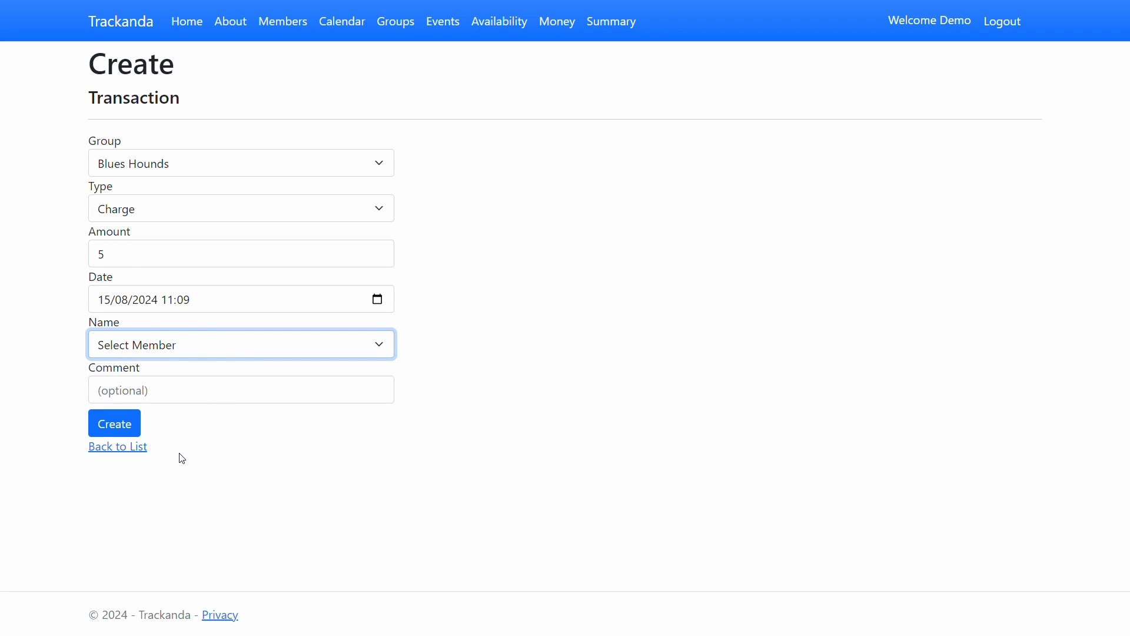
pyautogui.scroll(3, 181, 458)
pyautogui.scroll(-1, 181, 459)
pyautogui.scroll(-2, 181, 458)
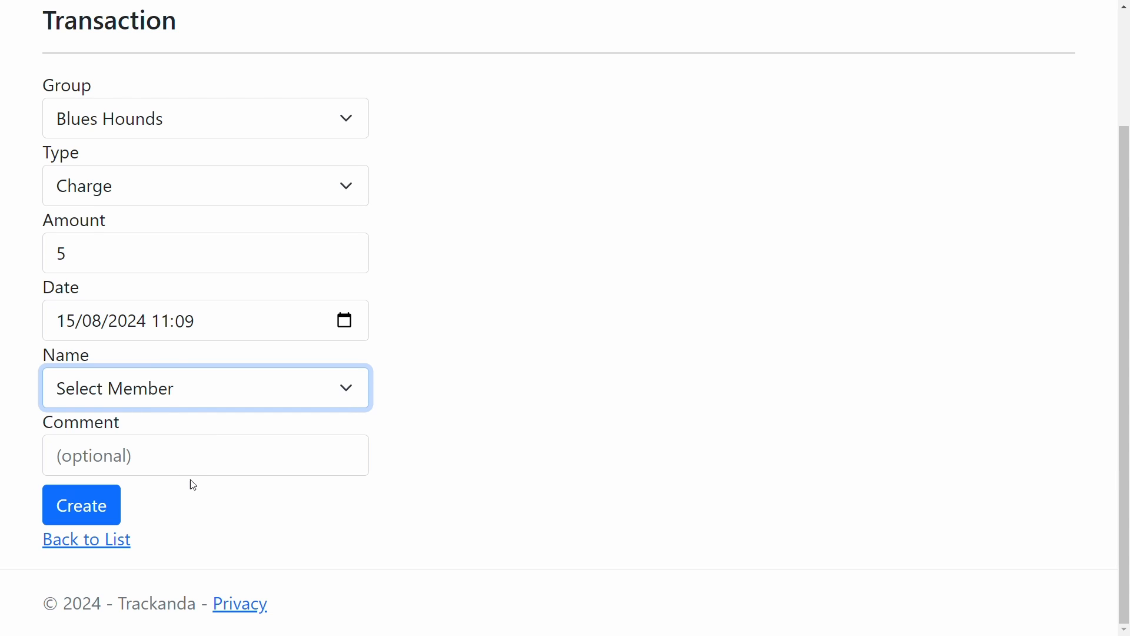
pyautogui.click(127, 518)
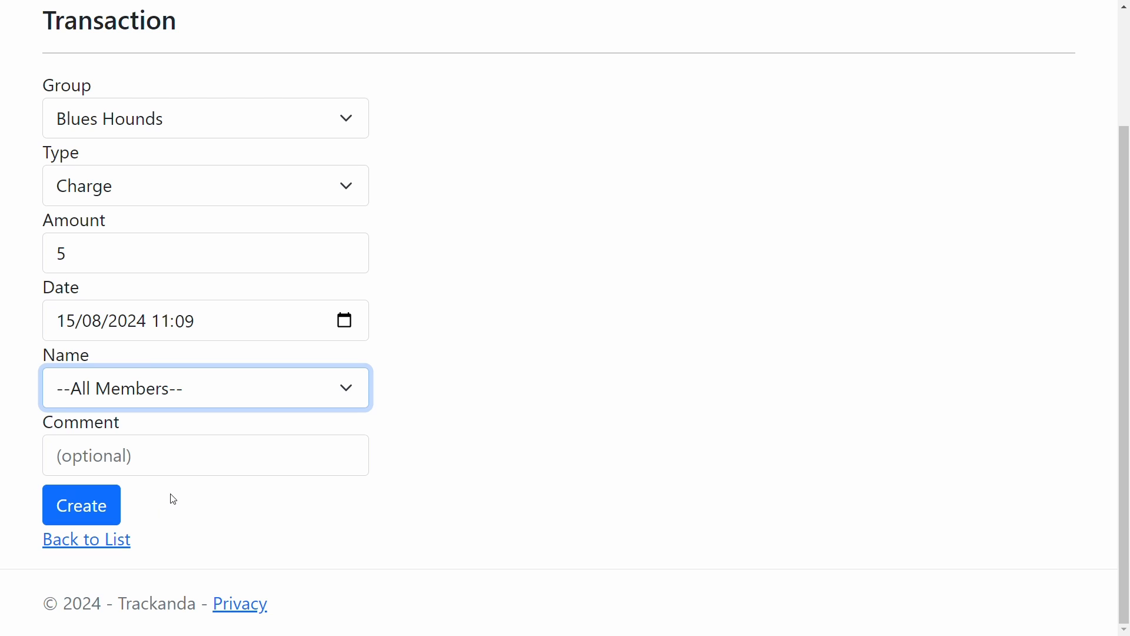
# Step: Add the comment "Room rental" to the charge and create the transaction
pyautogui.click(184, 465)
pyautogui.write('R')
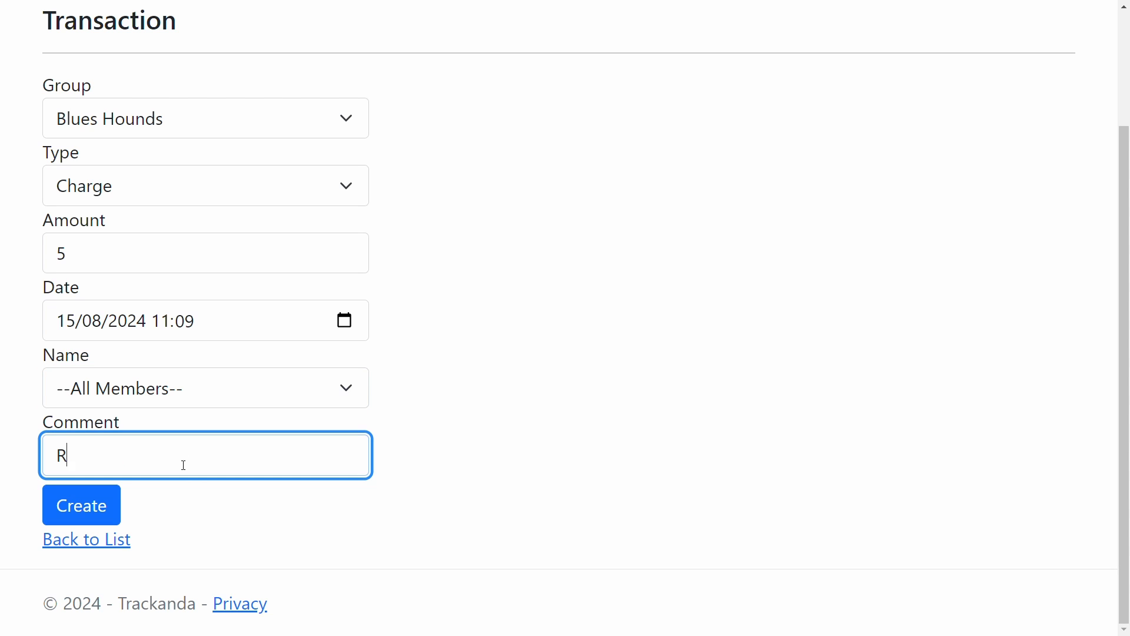
pyautogui.write('oom rental')
pyautogui.click(91, 512)
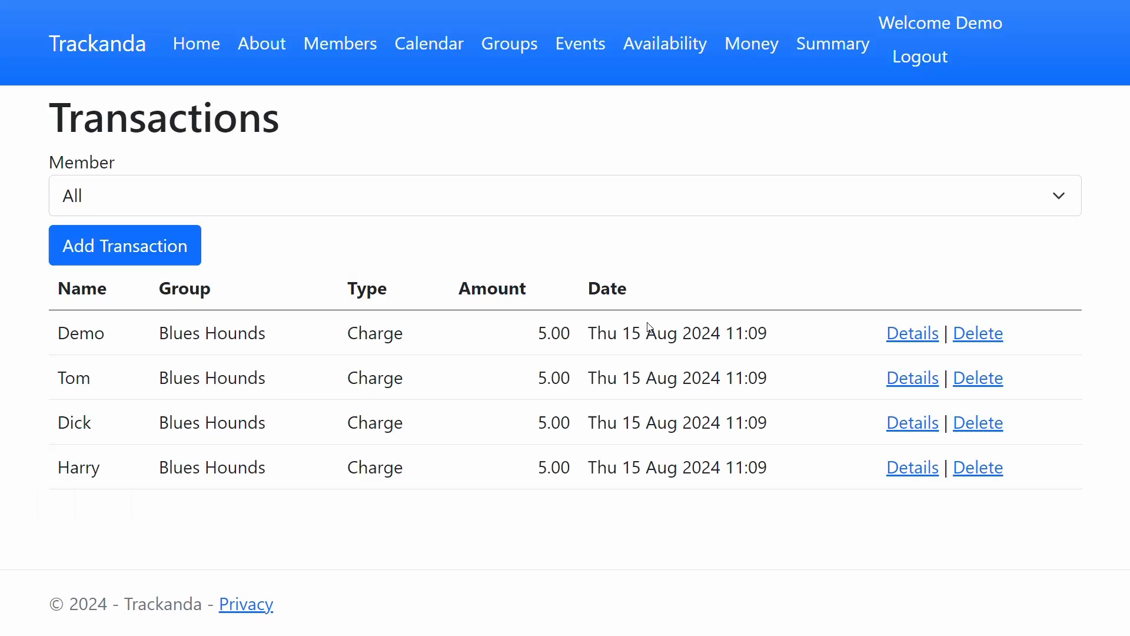
# Step: Check the members' balances in the Blues Hounds member list
pyautogui.hotkey('ctrl', '-')
pyautogui.hotkey('ctrl', '-')
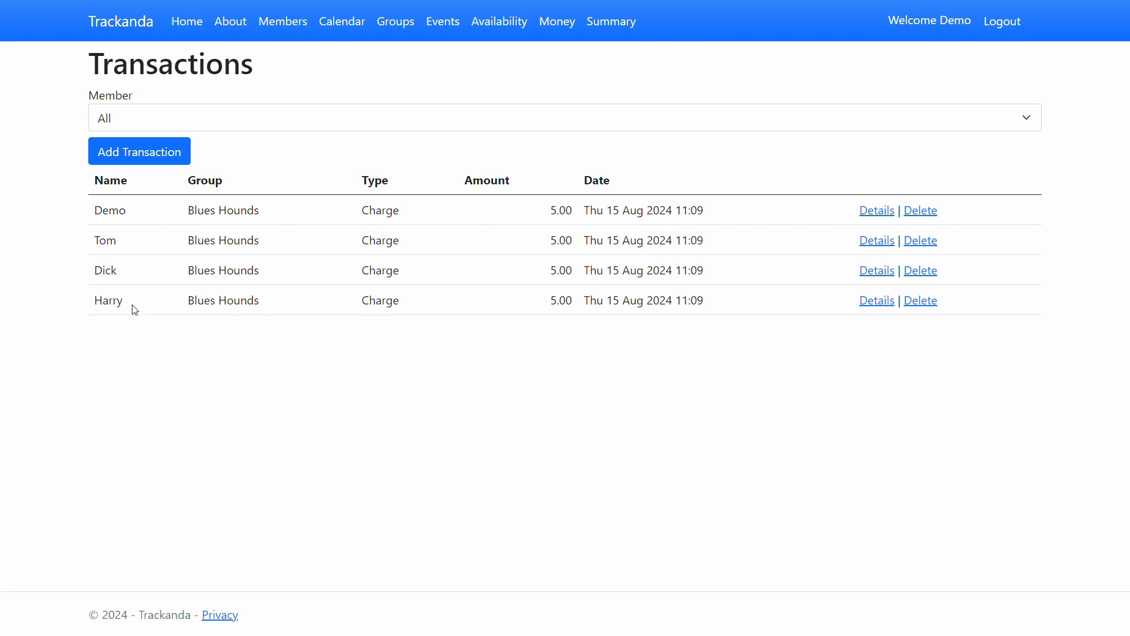
pyautogui.click(287, 27)
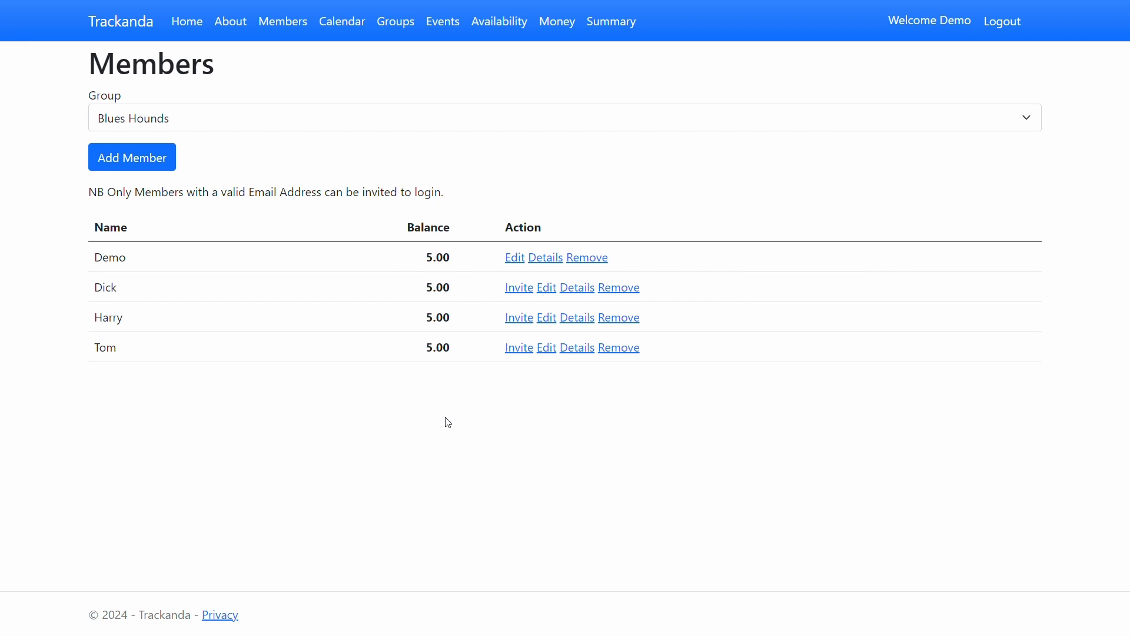
# Step: Create a Blues Hounds payment of 5 for the third member added, without a comment, and check the updated member balances
pyautogui.click(551, 23)
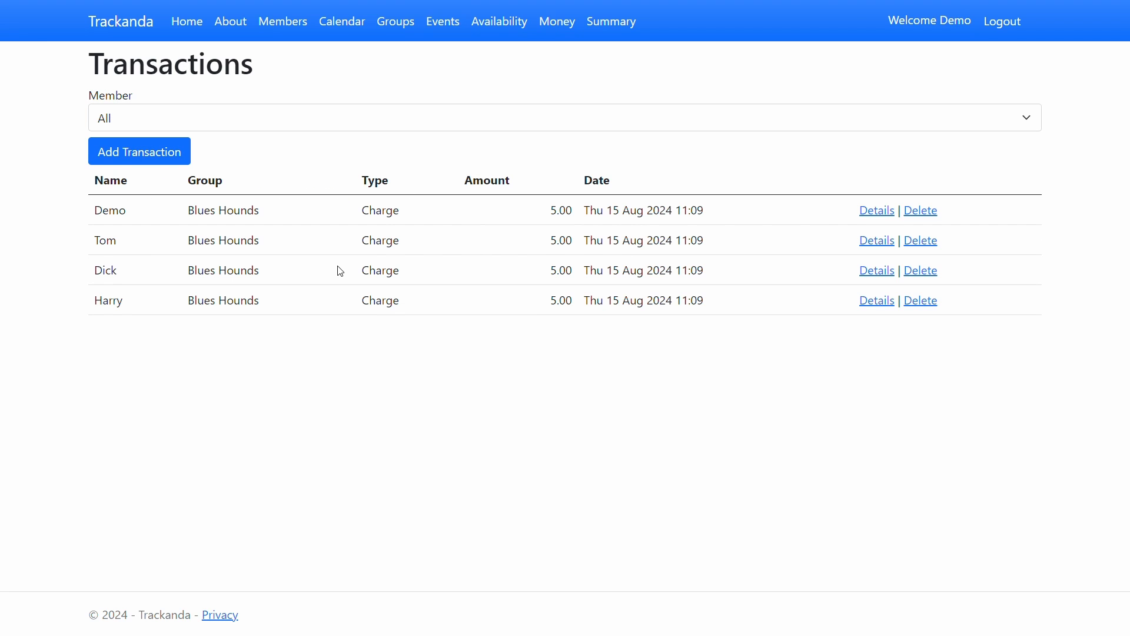
pyautogui.click(125, 156)
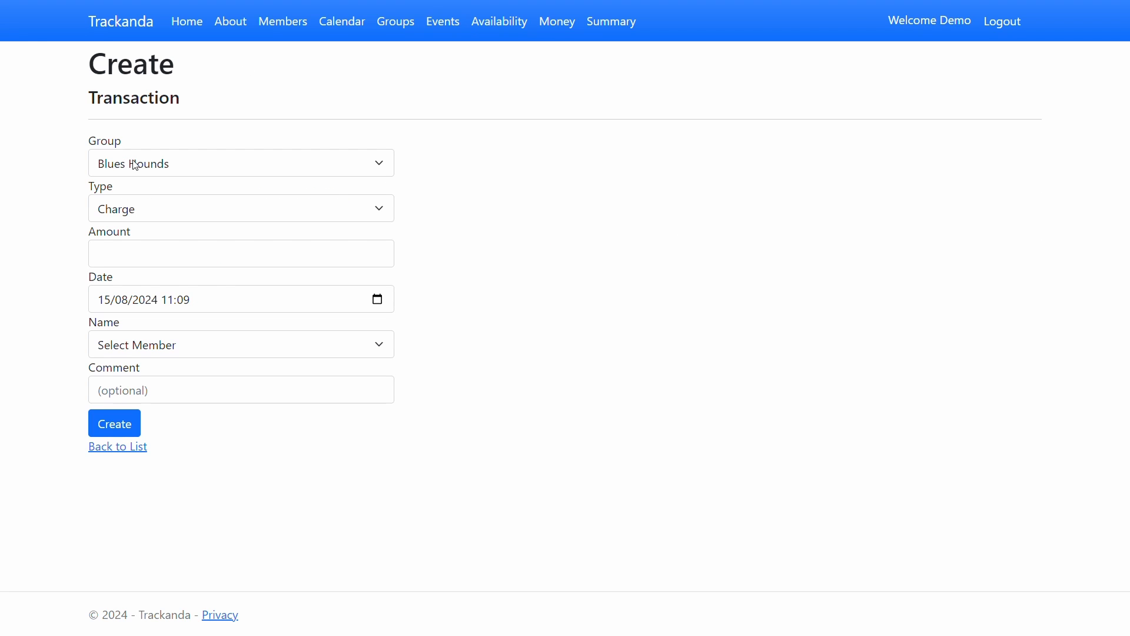
pyautogui.click(325, 206)
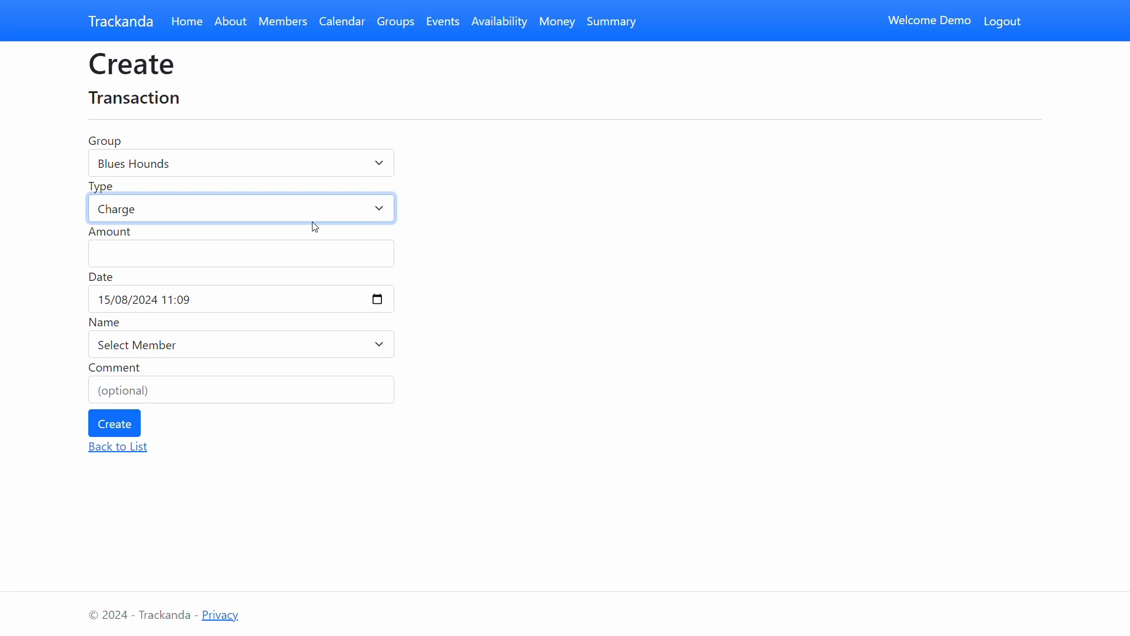
pyautogui.click(270, 265)
pyautogui.click(270, 267)
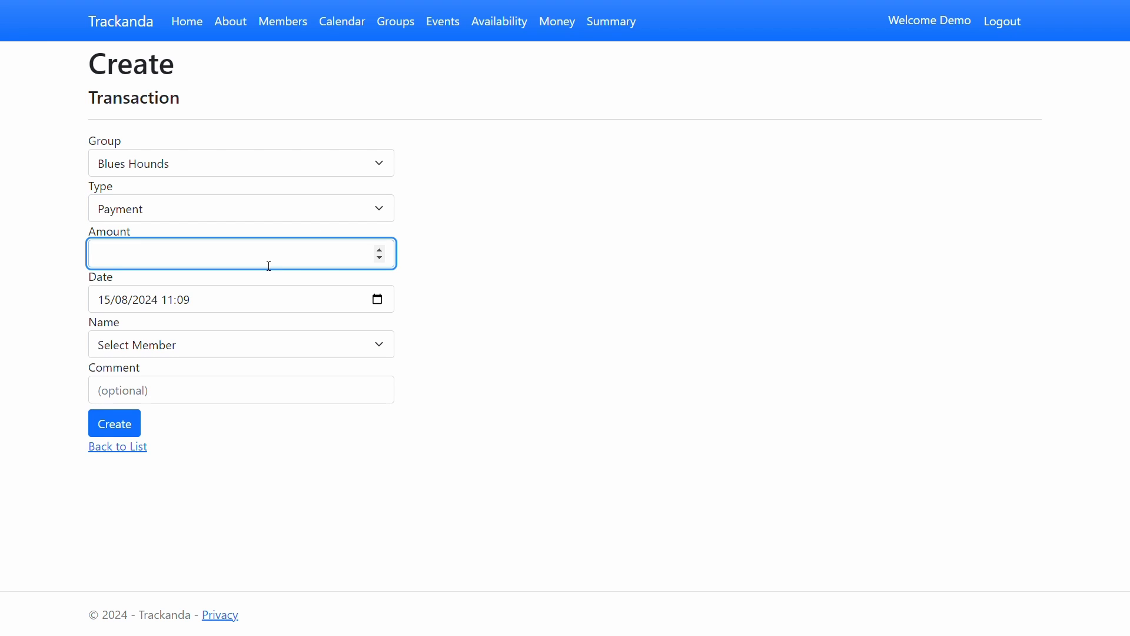
pyautogui.write('5')
pyautogui.click(243, 345)
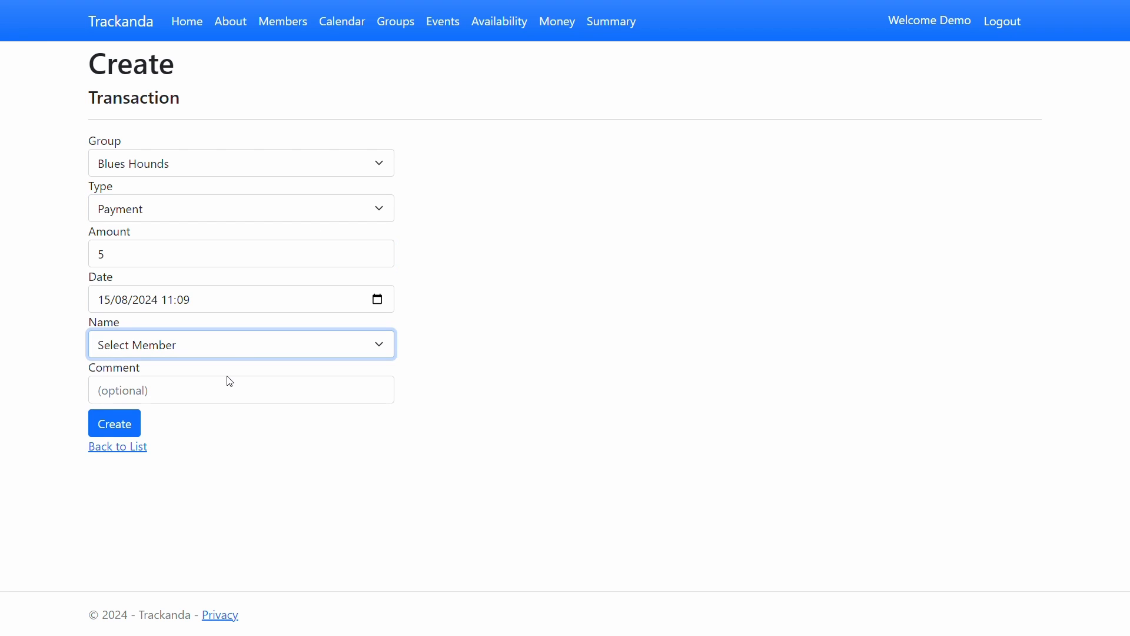
pyautogui.click(222, 420)
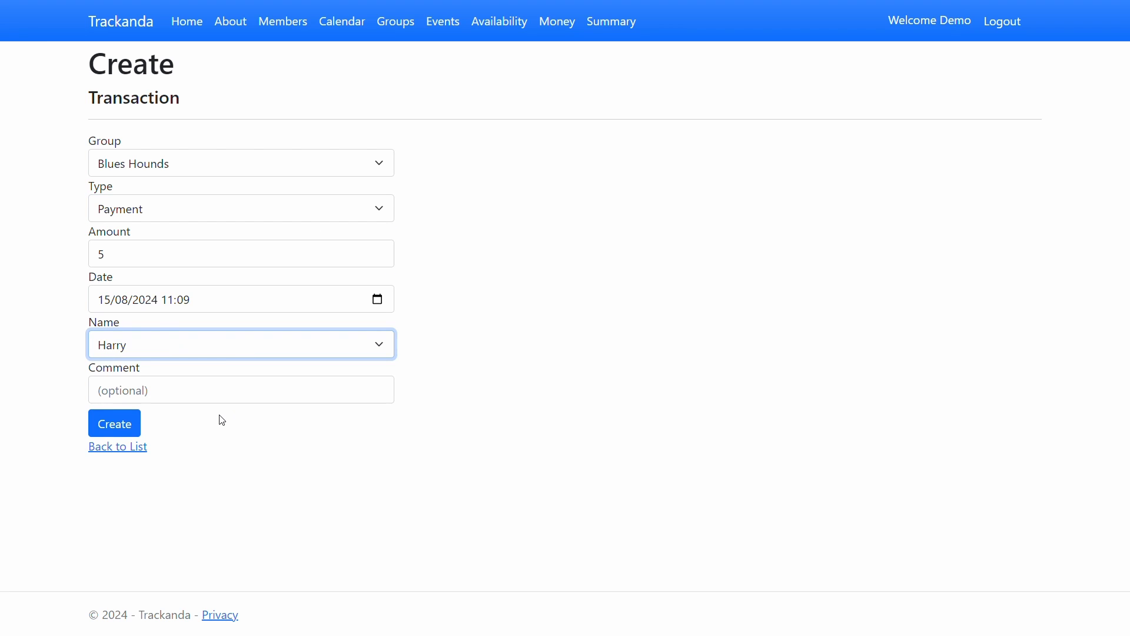
pyautogui.click(118, 423)
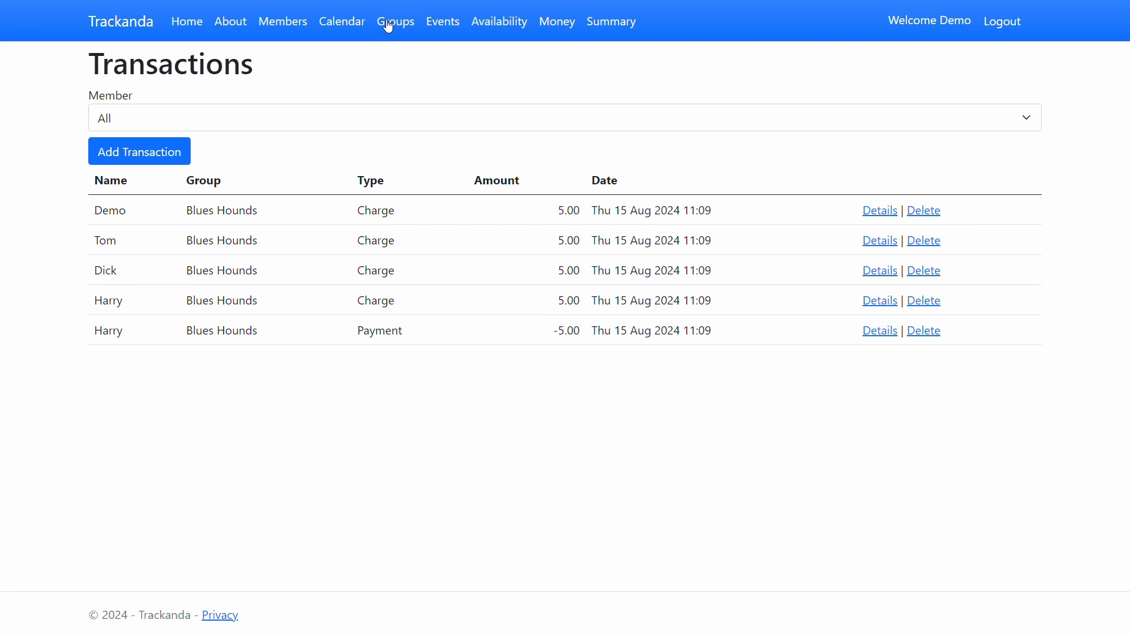
pyautogui.click(285, 34)
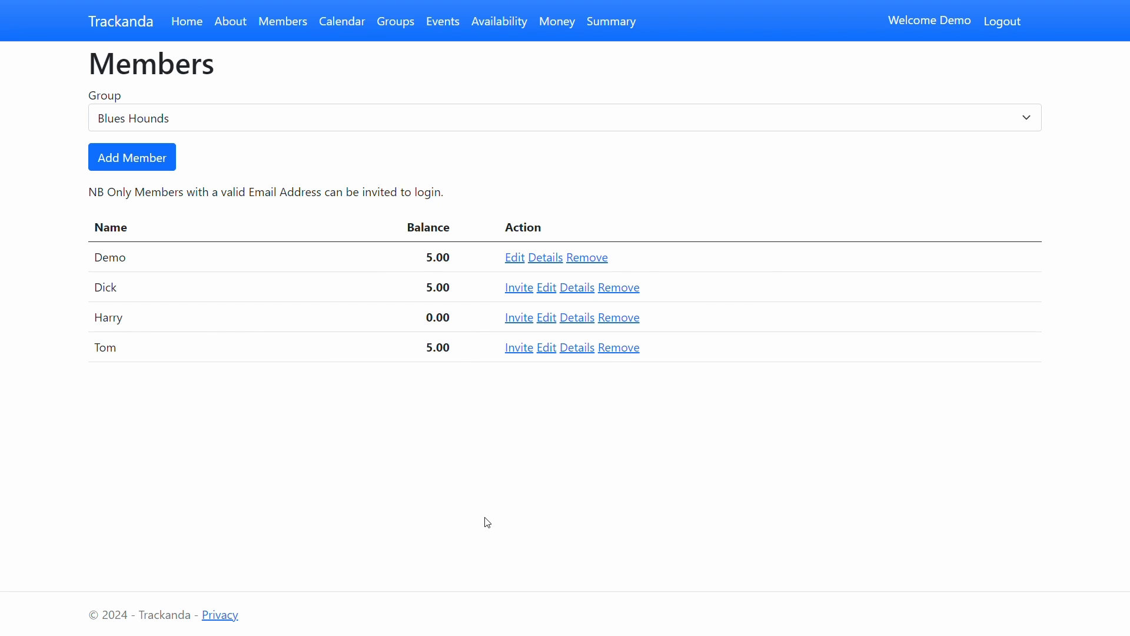
# Step: Examine the balance, unavailable dates and group events details in the summary for all groups, and open the About page
pyautogui.click(613, 25)
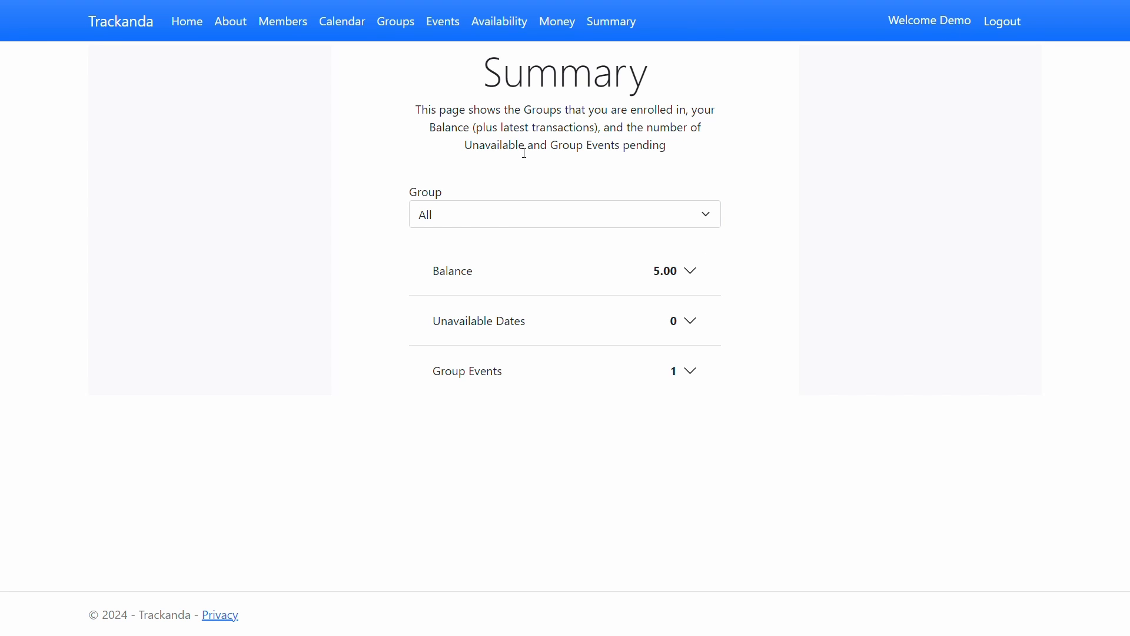
pyautogui.click(708, 225)
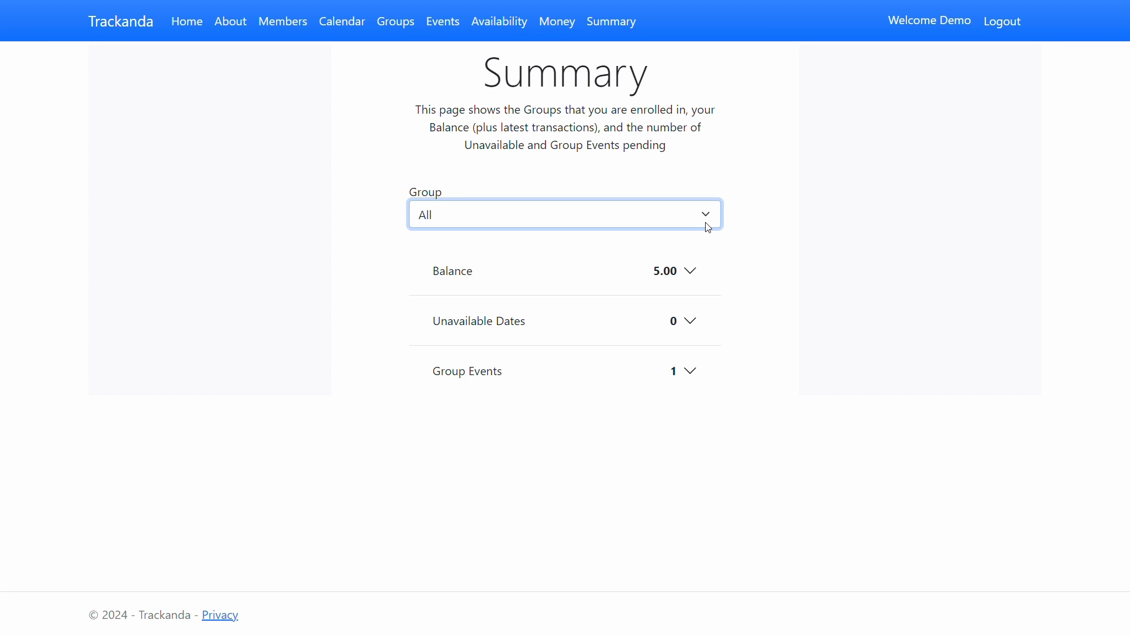
pyautogui.click(643, 274)
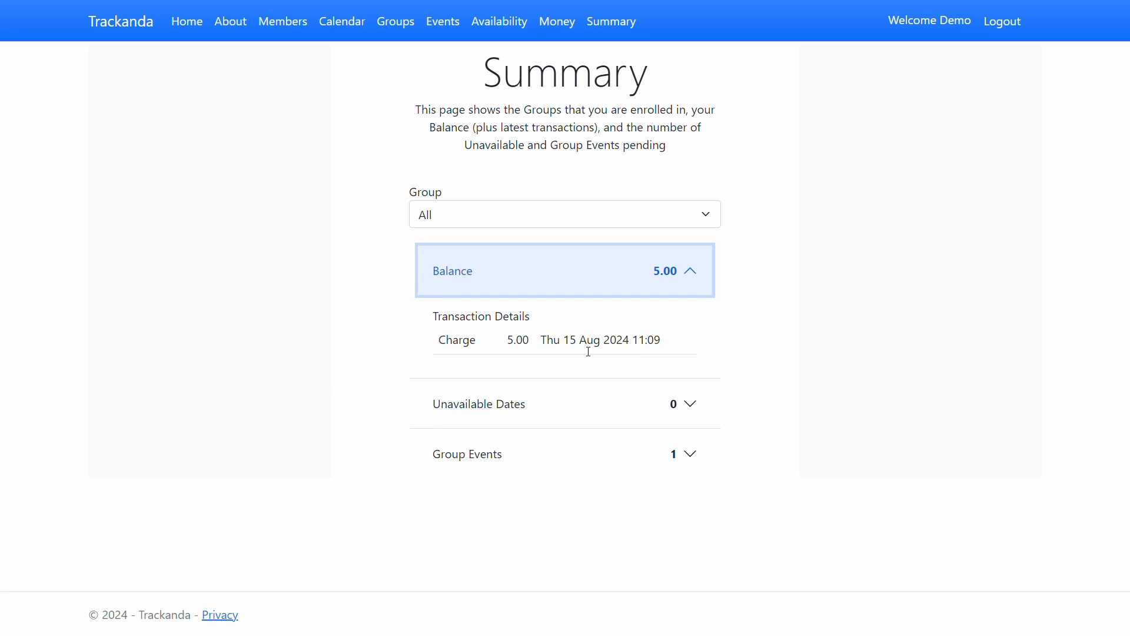
pyautogui.click(530, 411)
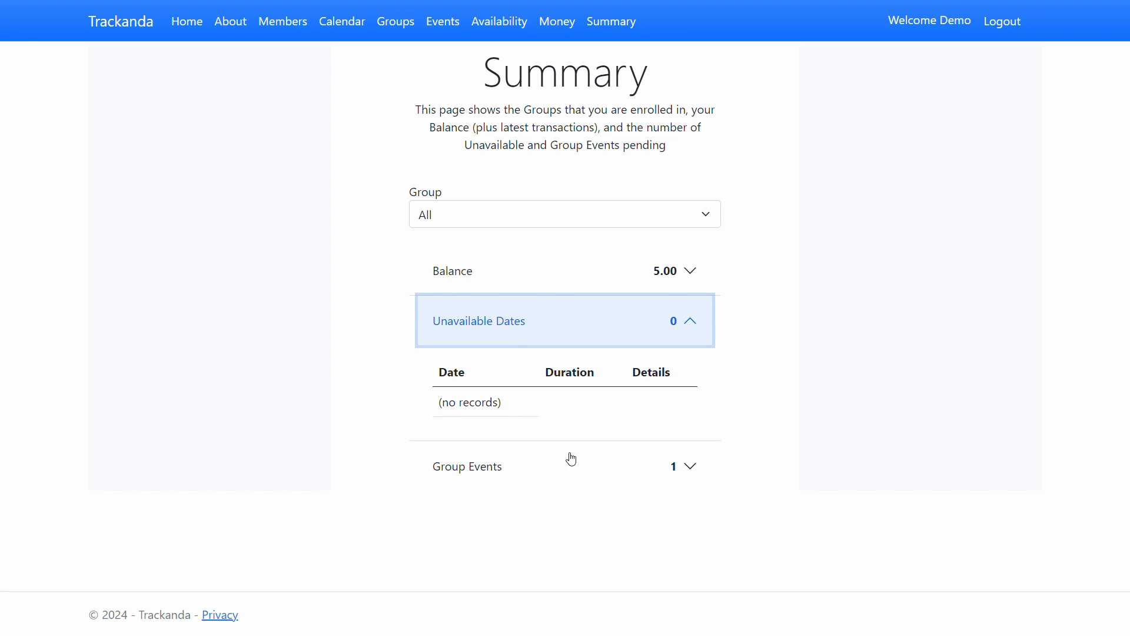
pyautogui.click(545, 482)
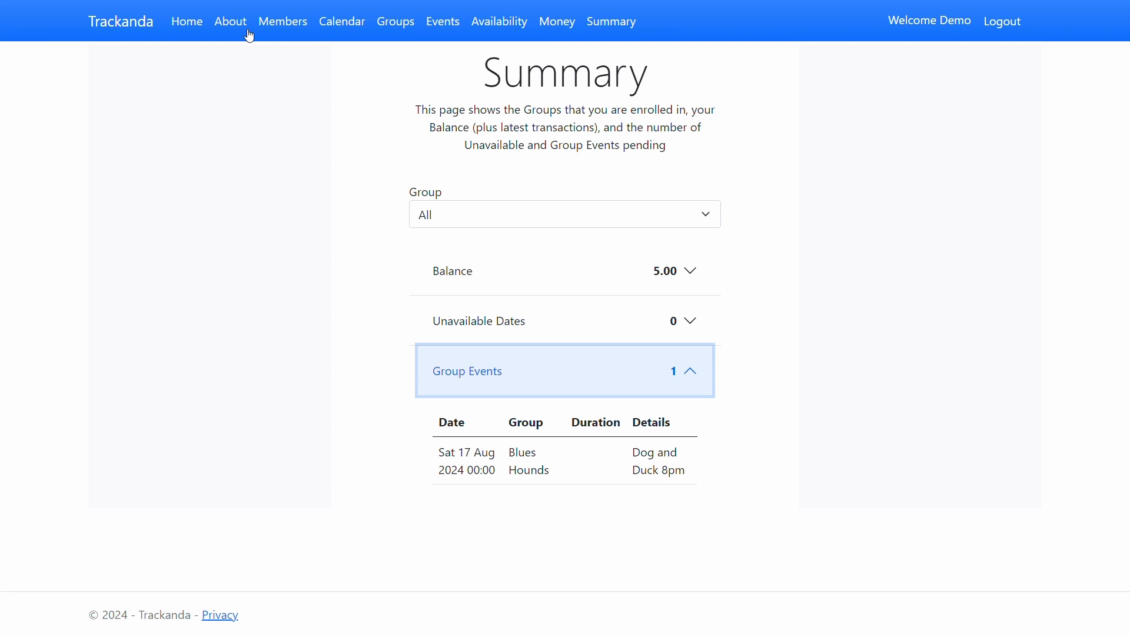
pyautogui.click(229, 24)
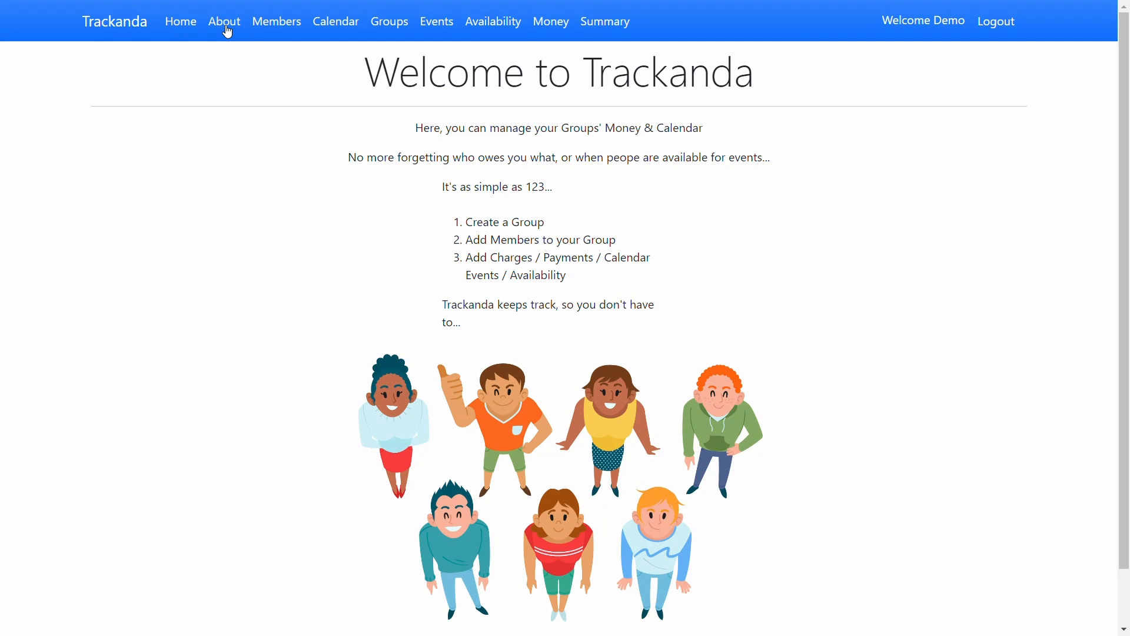